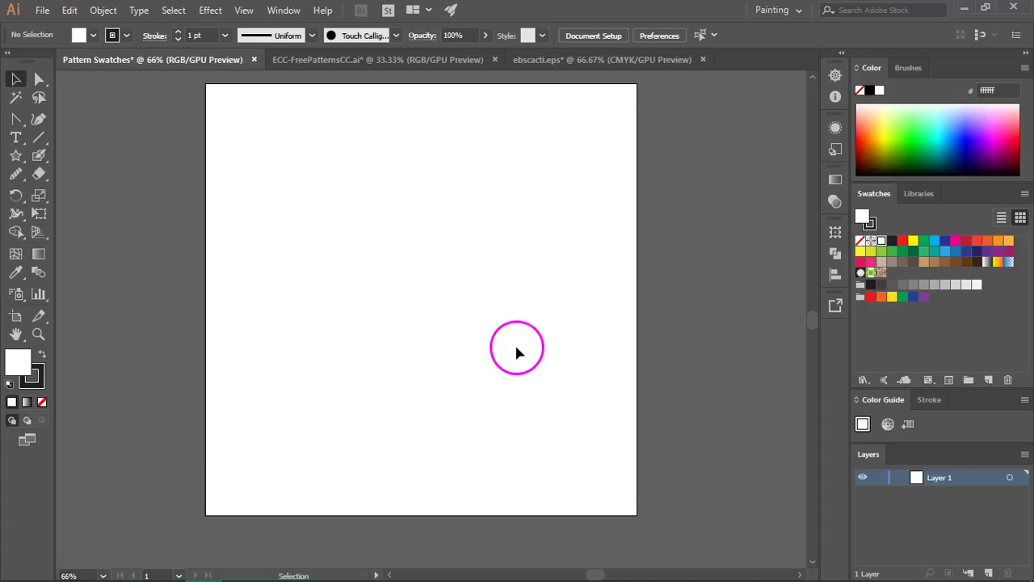
Delete all the default colour swatches, leaving only the None and Registration swatches.
left_click(284, 11)
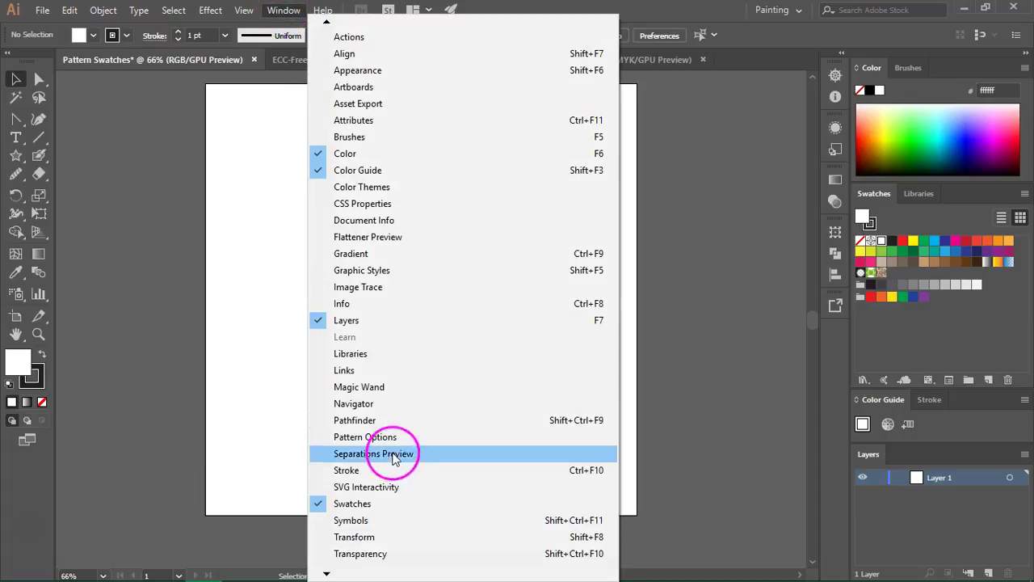
left_click(893, 357)
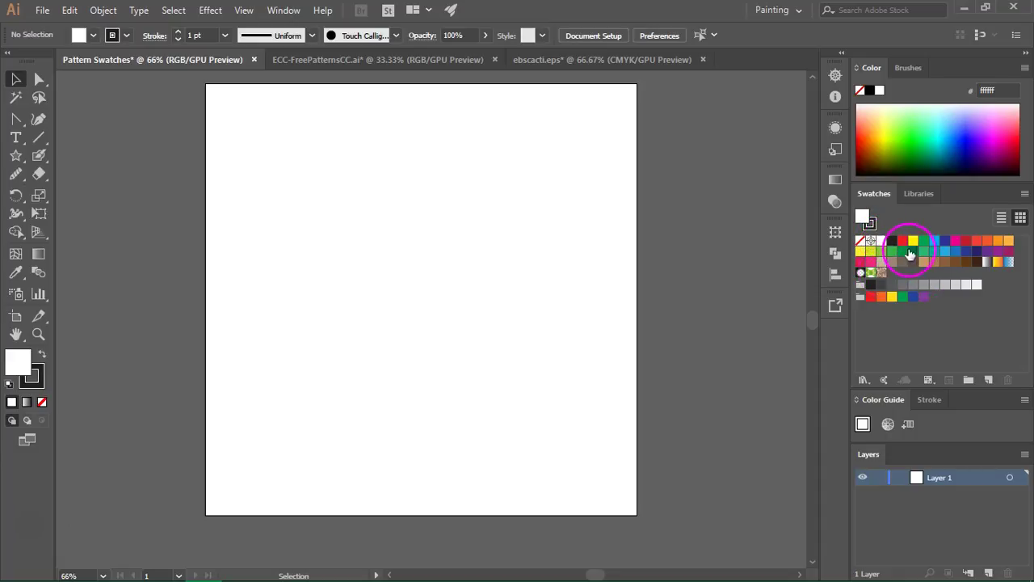
left_click(883, 243)
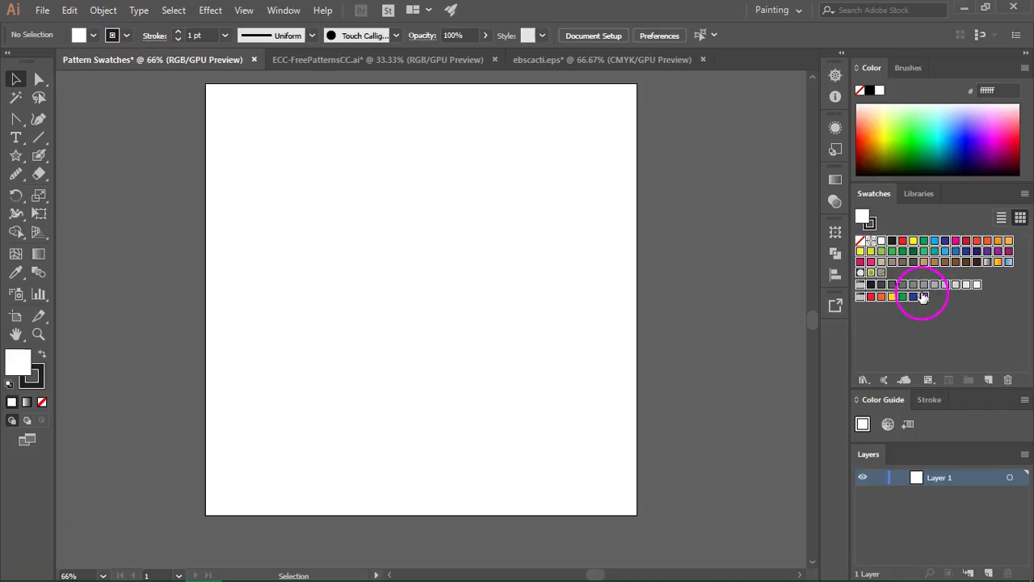
mouse_move(923, 296)
left_mouse_down()
mouse_move(979, 338)
mouse_move(1009, 380)
left_mouse_up()
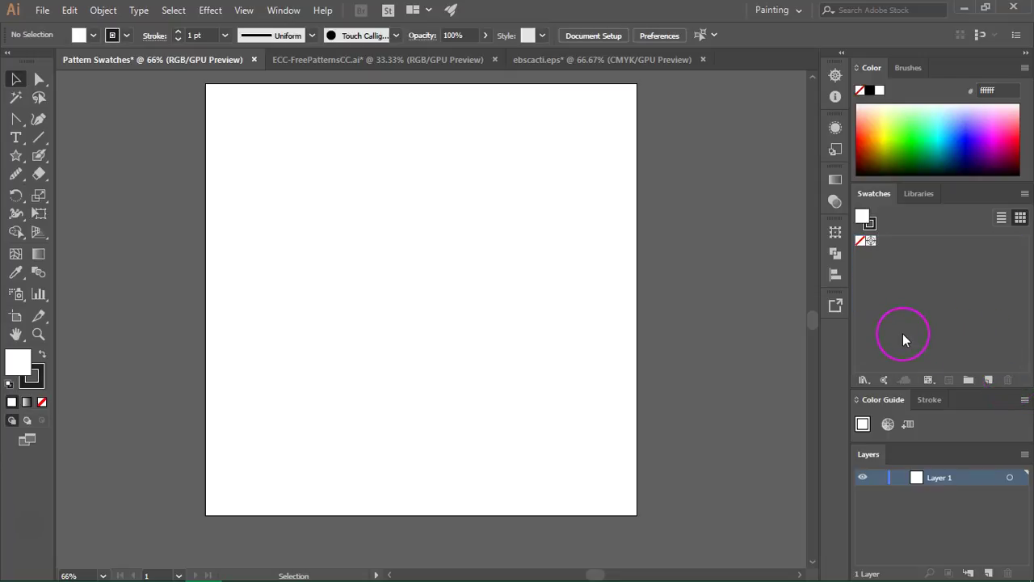
Open the Decorative Vonster Patterns library and add all its patterns to the document's swatches.
left_click(864, 379)
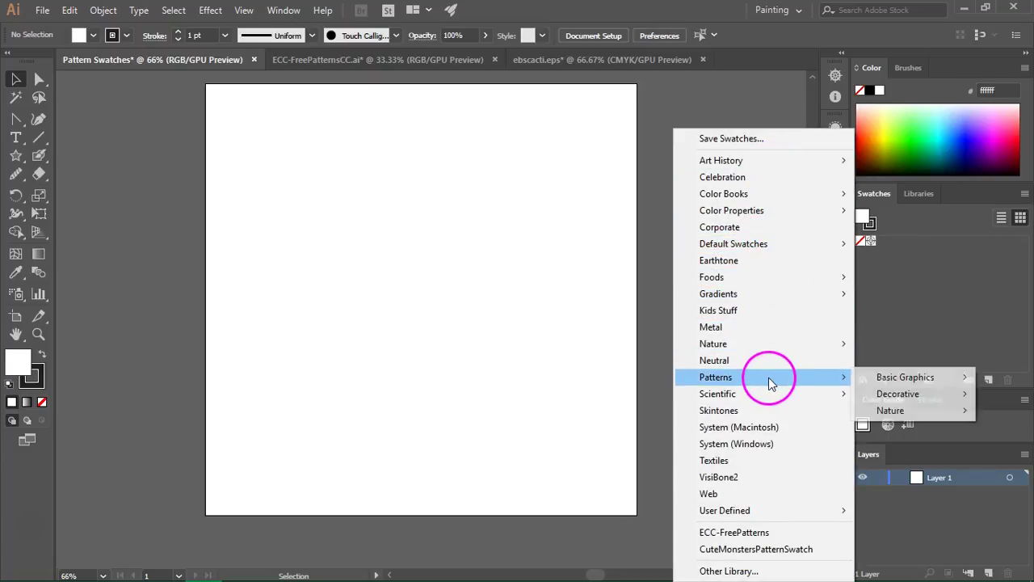
mouse_move(716, 377)
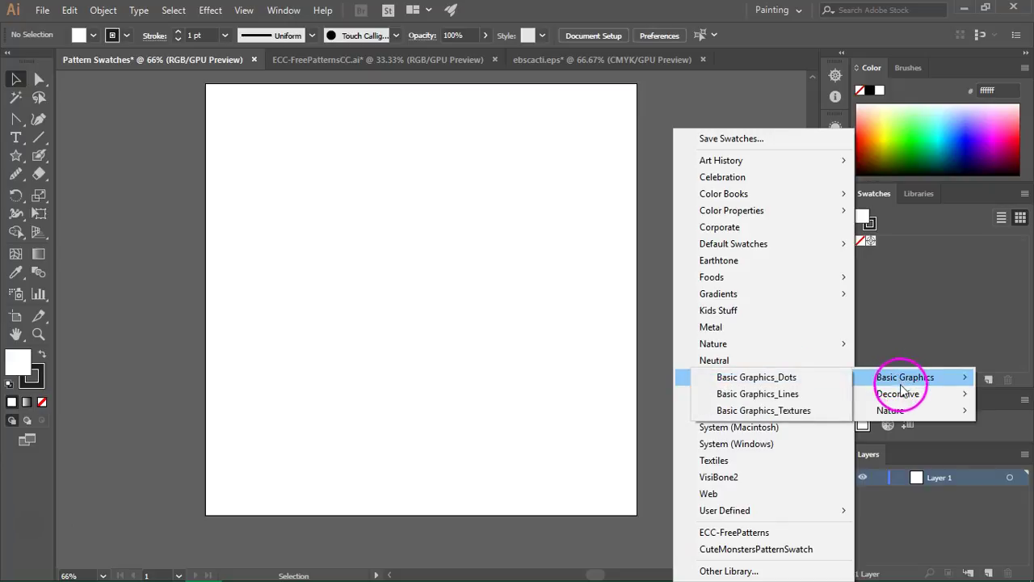
mouse_move(898, 393)
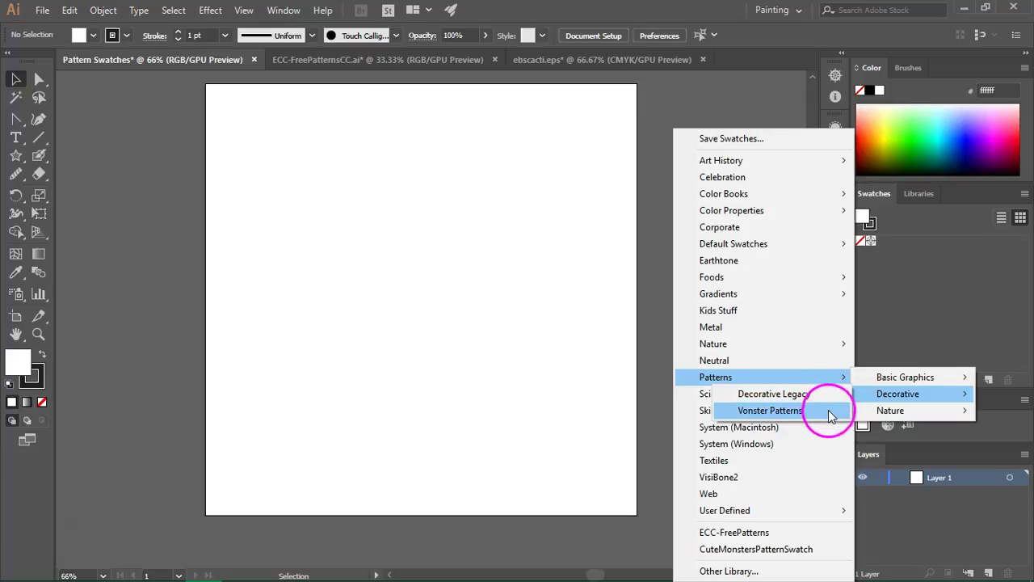
left_click(714, 380)
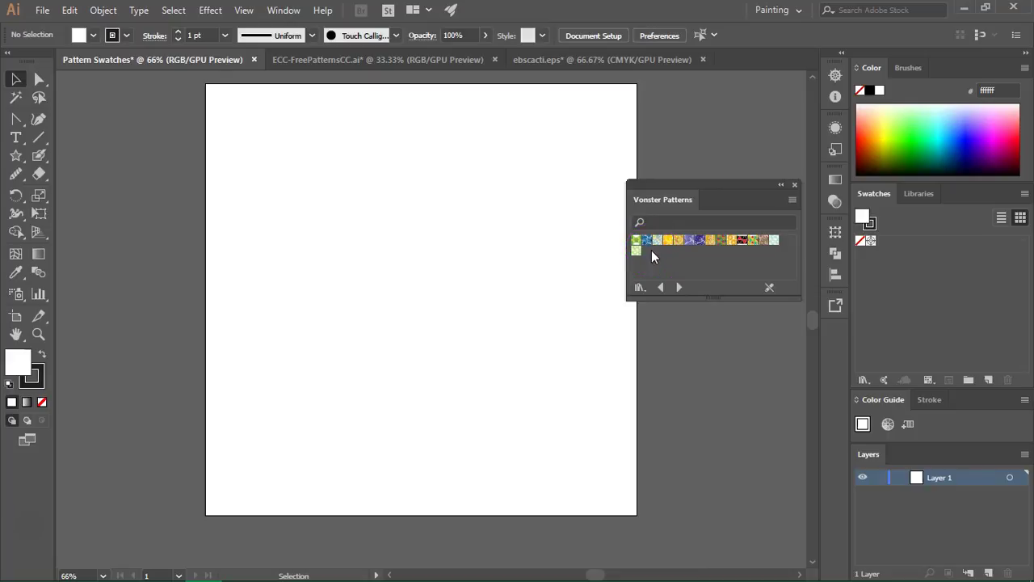
left_click(636, 240)
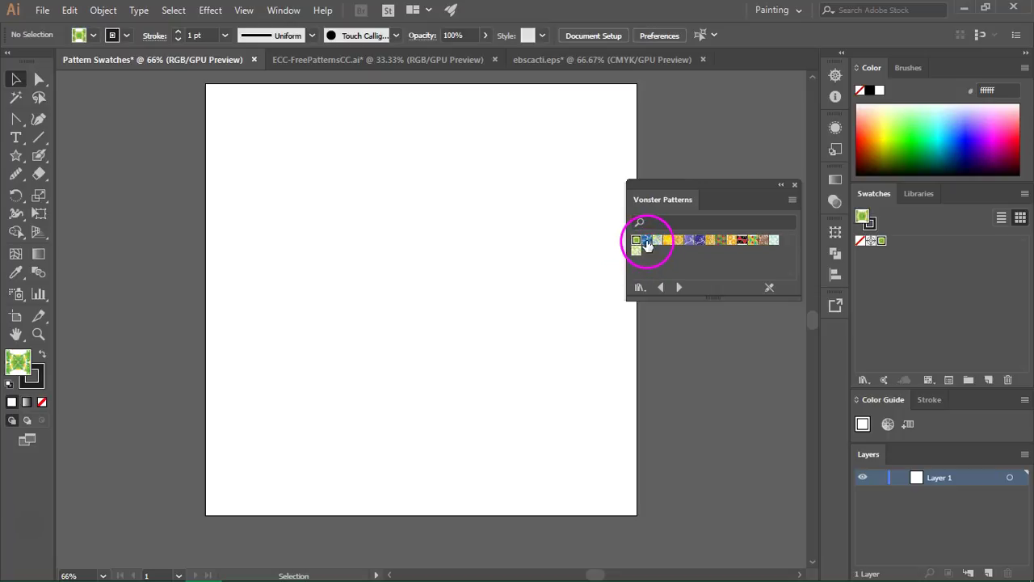
left_click(647, 240)
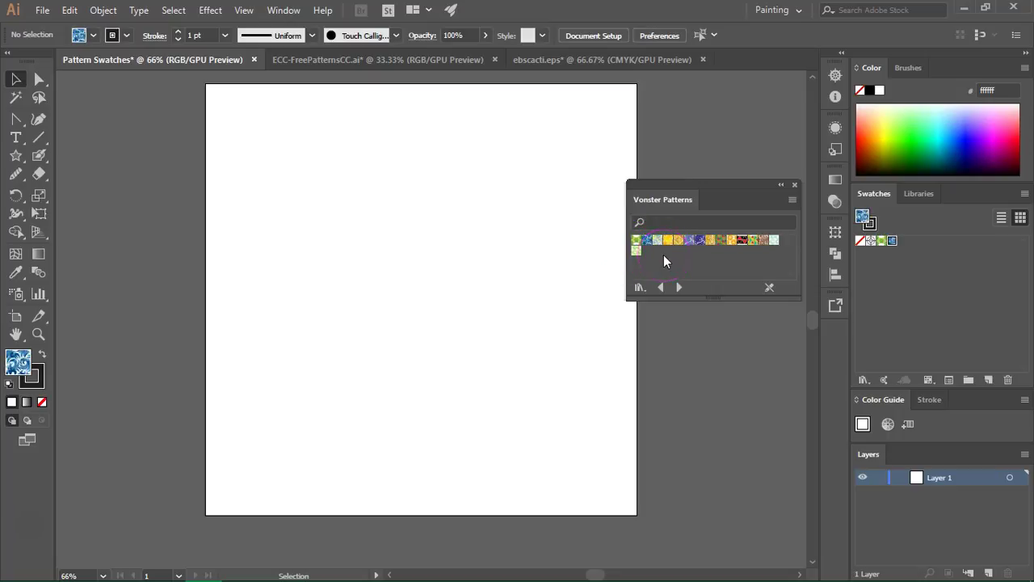
left_click(657, 240)
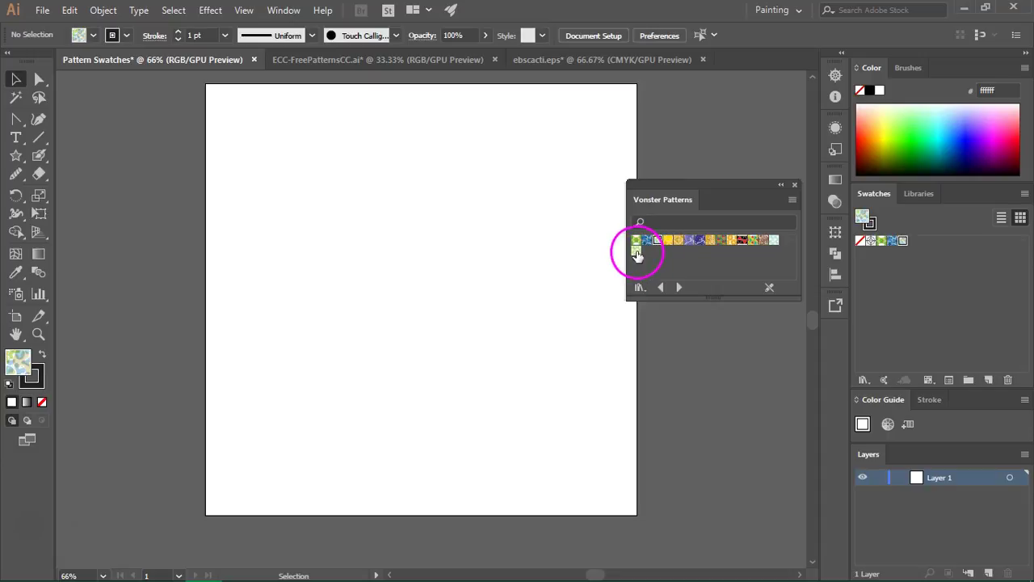
left_click(636, 251, "shift")
left_click(792, 199)
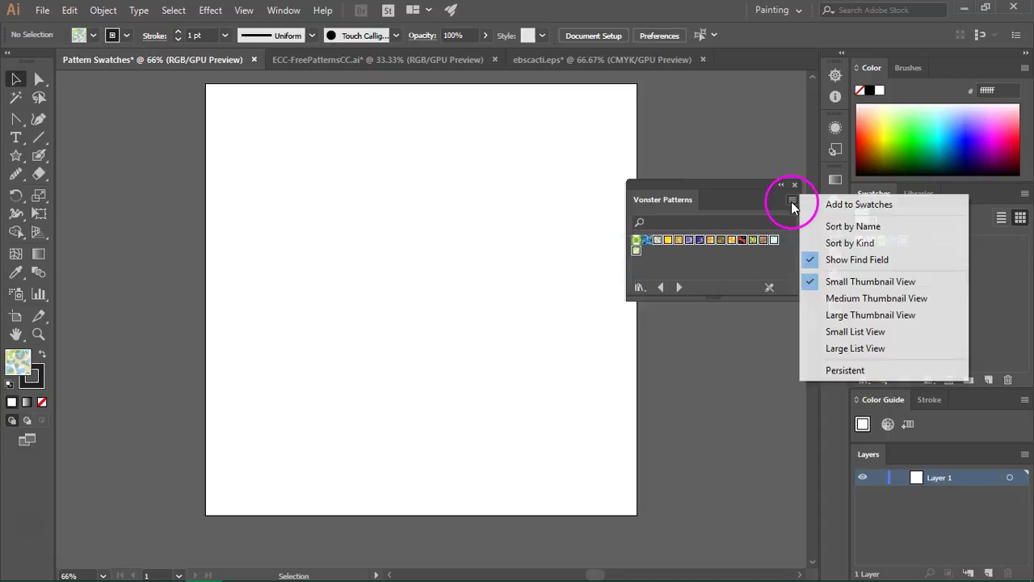
left_click(828, 206)
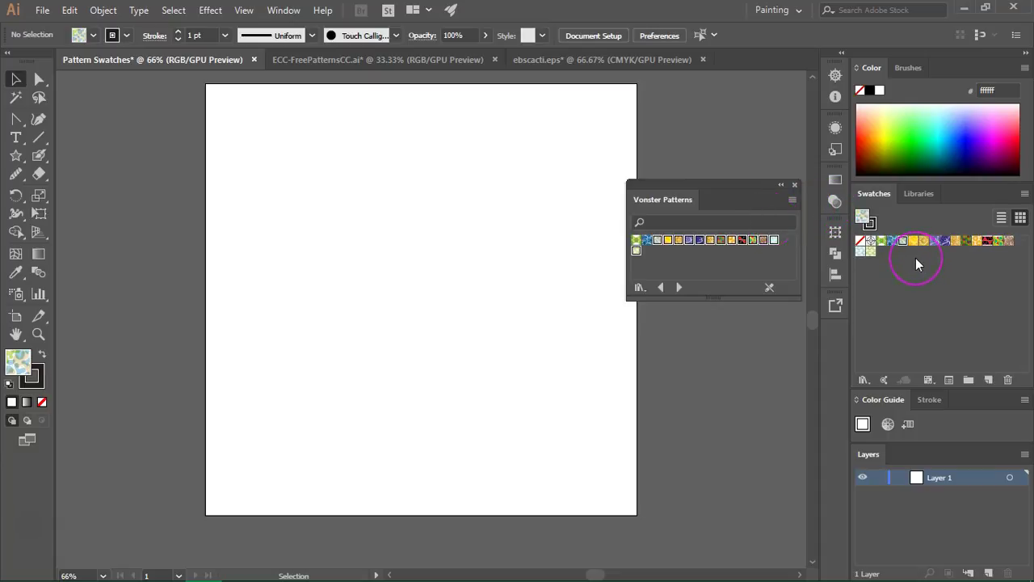
Close the Vonster Patterns library and switch to the ECC-FreePatternsCC document.
right_click(648, 199)
left_click(663, 210)
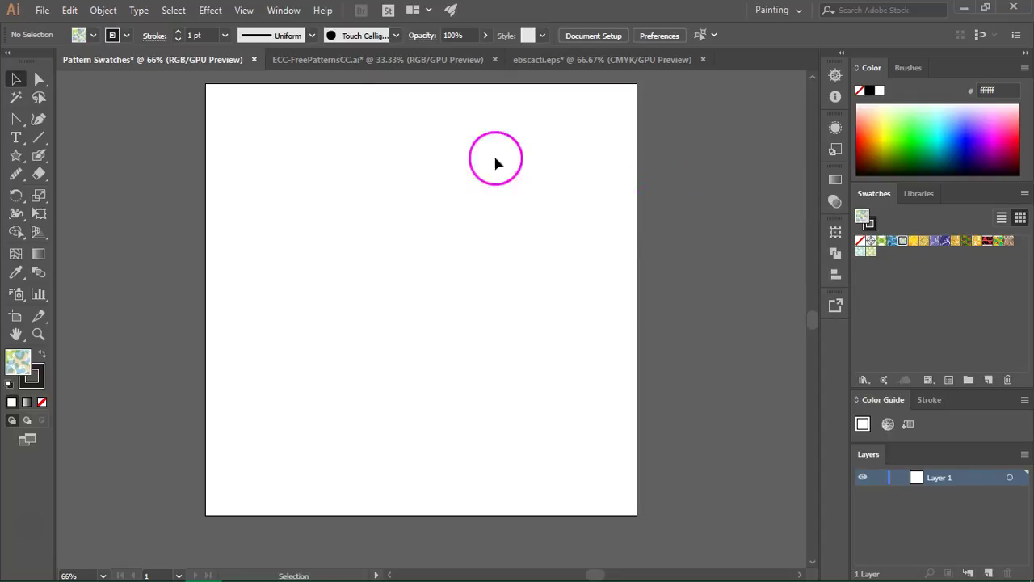
left_click(378, 66)
Make Bows 1 the active layer in the ECC-FreePatternsCC document.
left_click(454, 113)
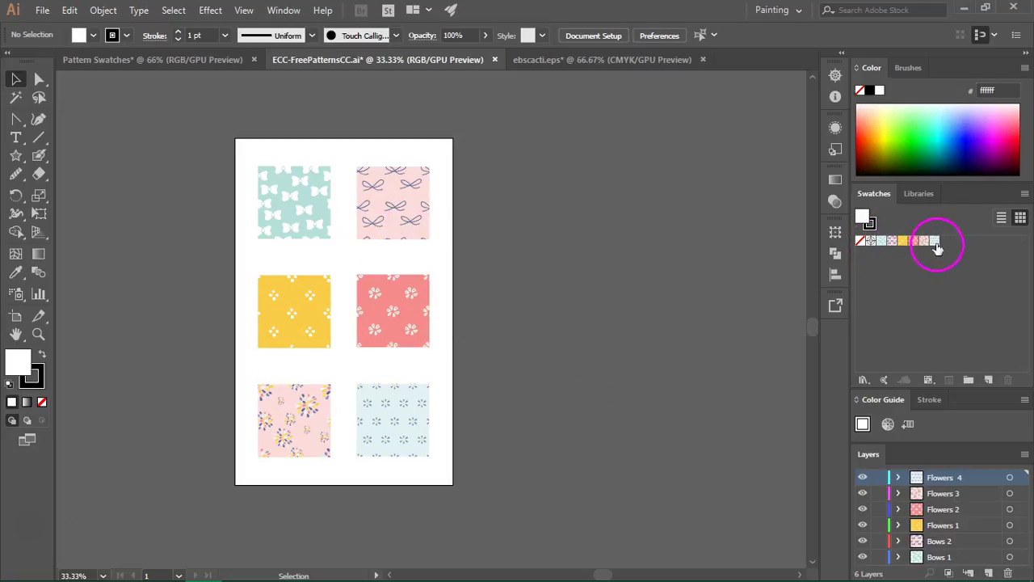
left_click(552, 257, "ctrl")
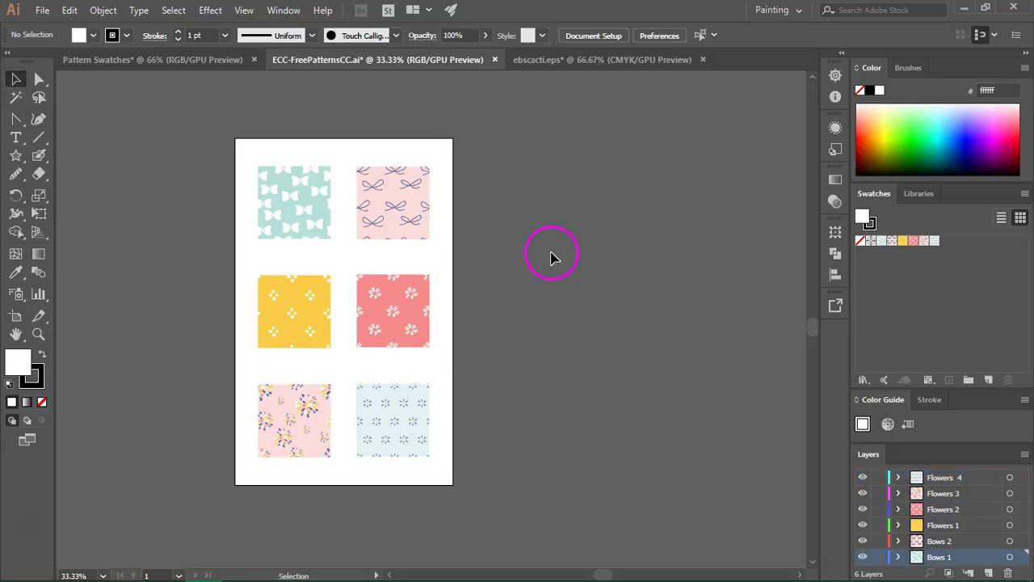
left_click(432, 205)
left_click(450, 301)
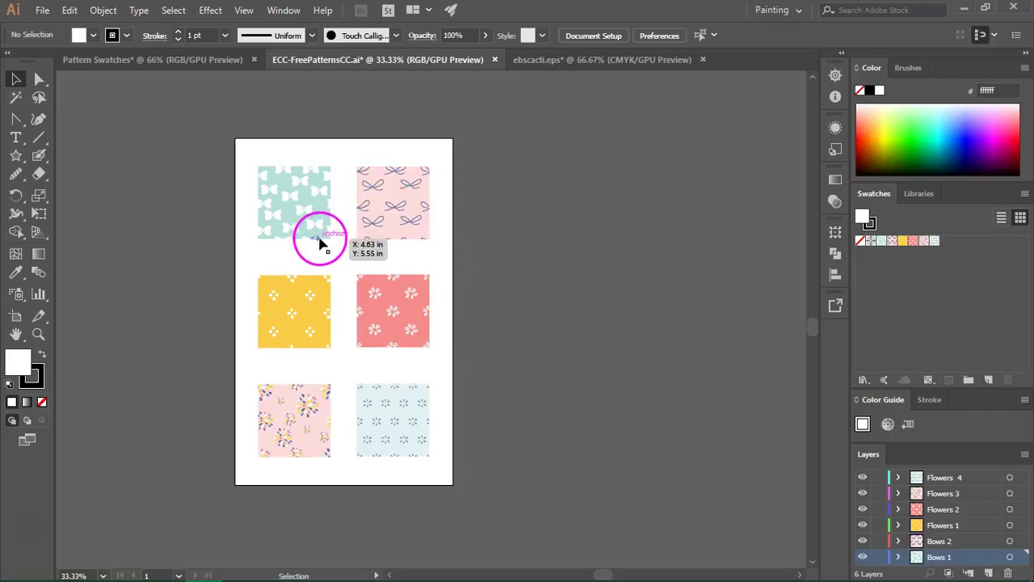
Turn the mint bows tile into a pattern swatch, fill the tile with it, and name it 'Bows'.
mouse_move(294, 209)
left_mouse_down()
mouse_move(315, 229)
mouse_move(982, 326)
left_mouse_up()
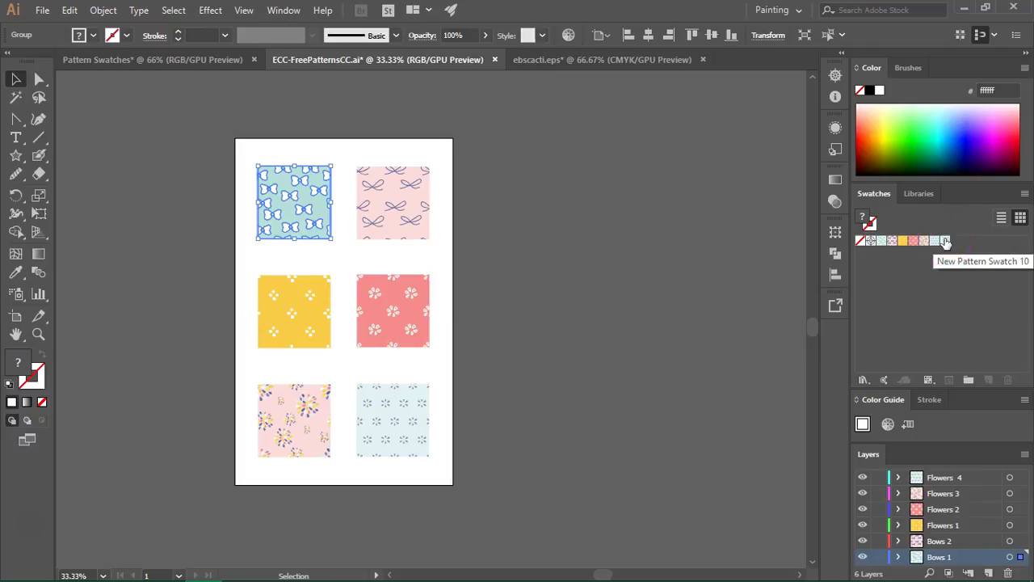
left_click(946, 241)
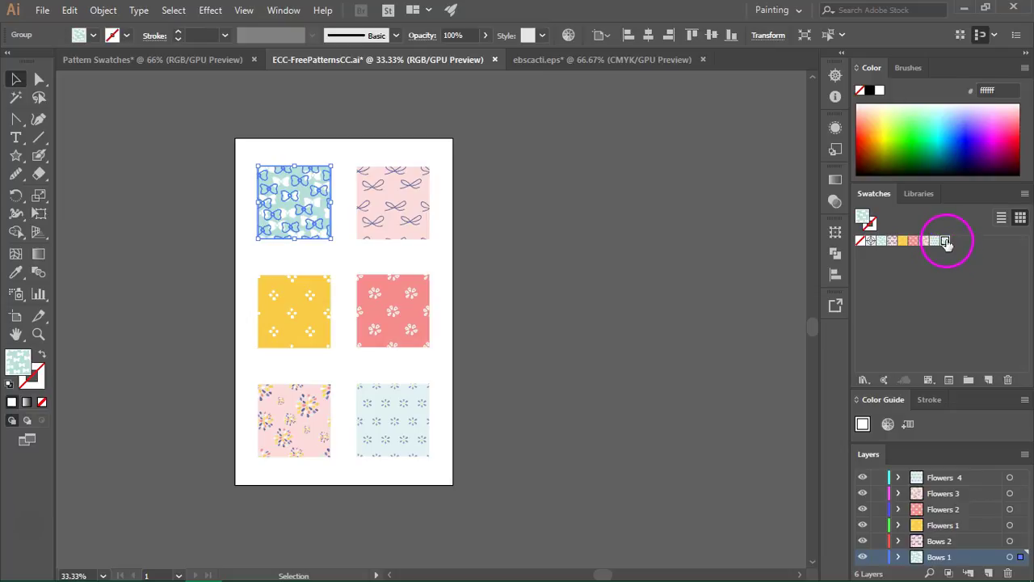
left_click(1025, 194)
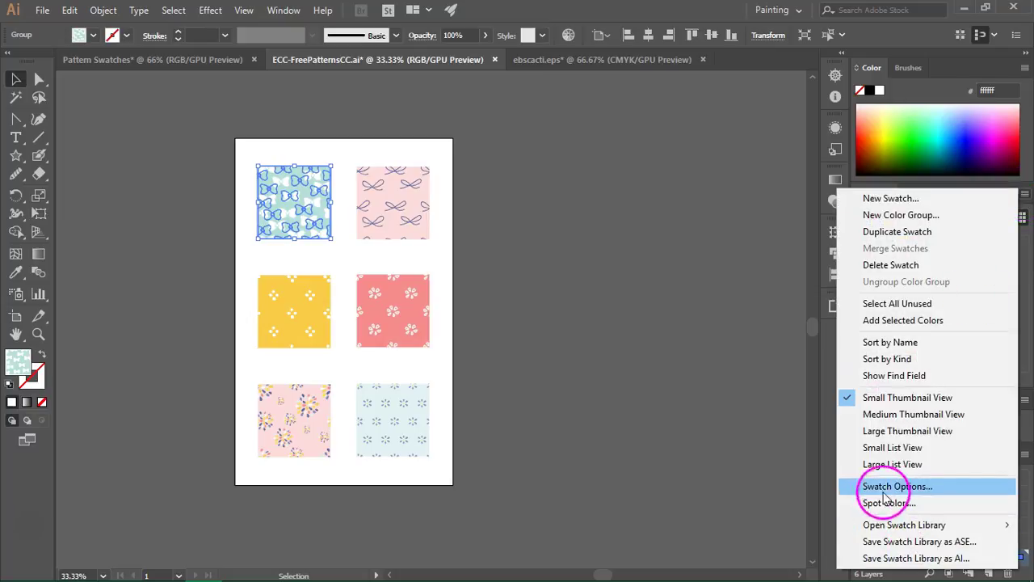
left_click(889, 486)
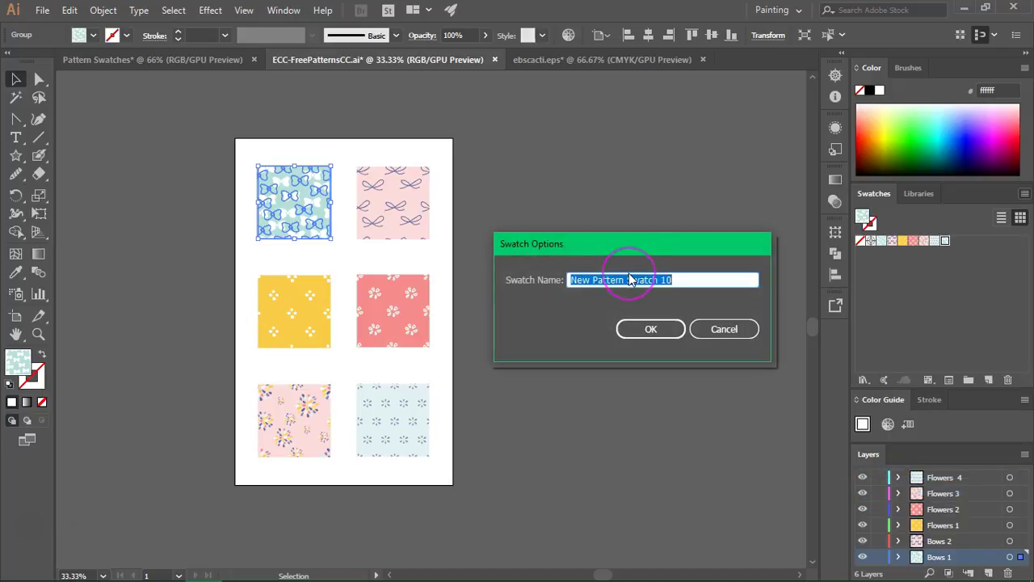
type("Bows")
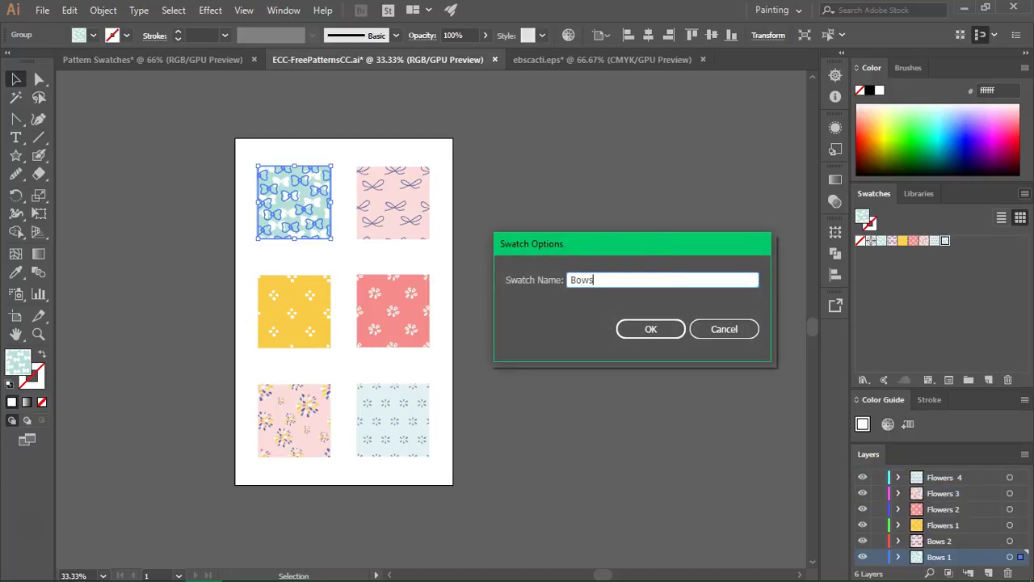
left_click(652, 329)
left_click(594, 224)
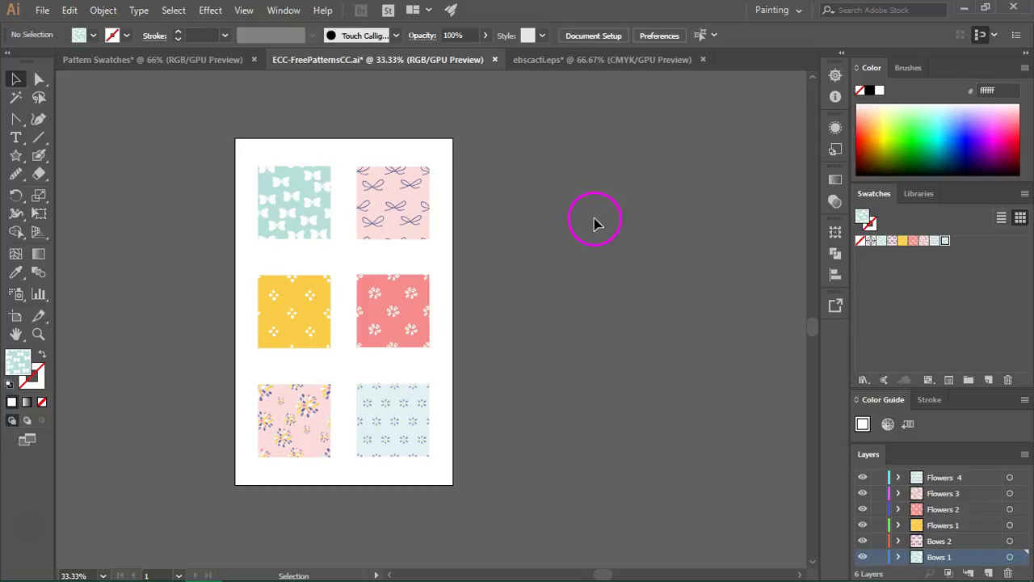
Start a new pattern from the pink bows tile with Object > Pattern > Make.
left_click(412, 207)
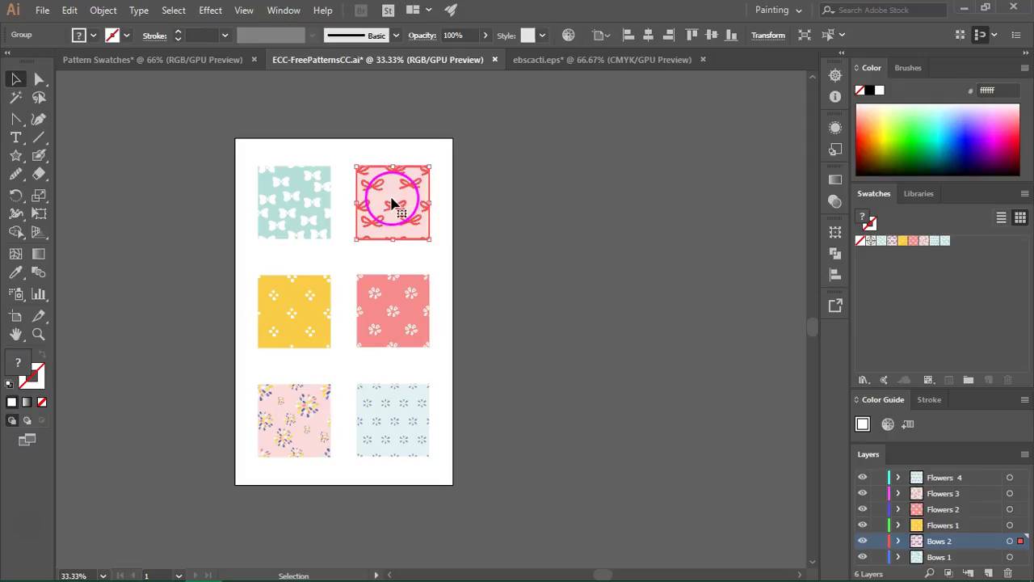
left_click(103, 10)
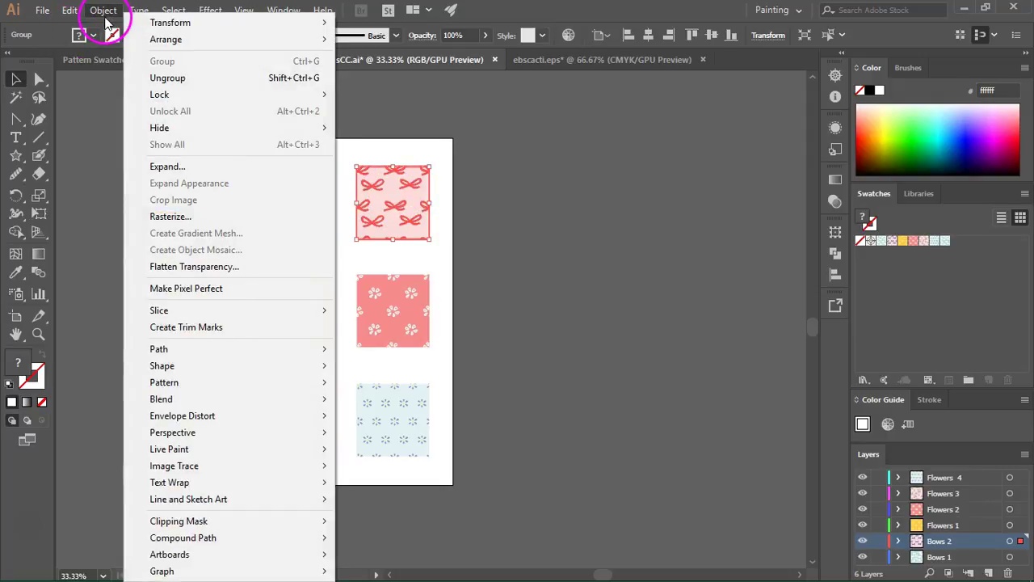
mouse_move(164, 383)
left_click(409, 385)
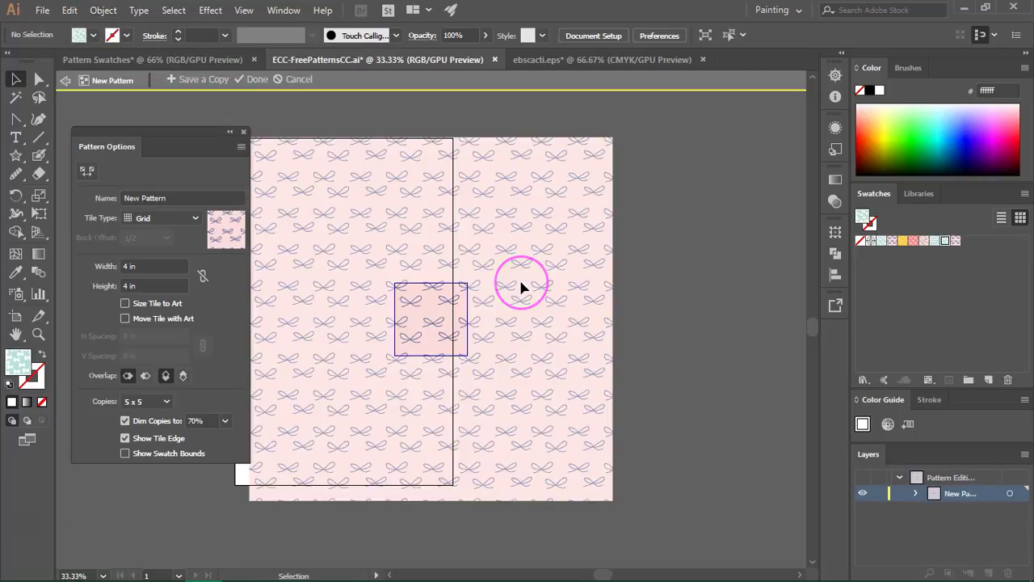
left_click(514, 270)
left_click(293, 203)
left_click(298, 360)
Name the pattern 'Bow' and finish editing to save it.
left_click(172, 196)
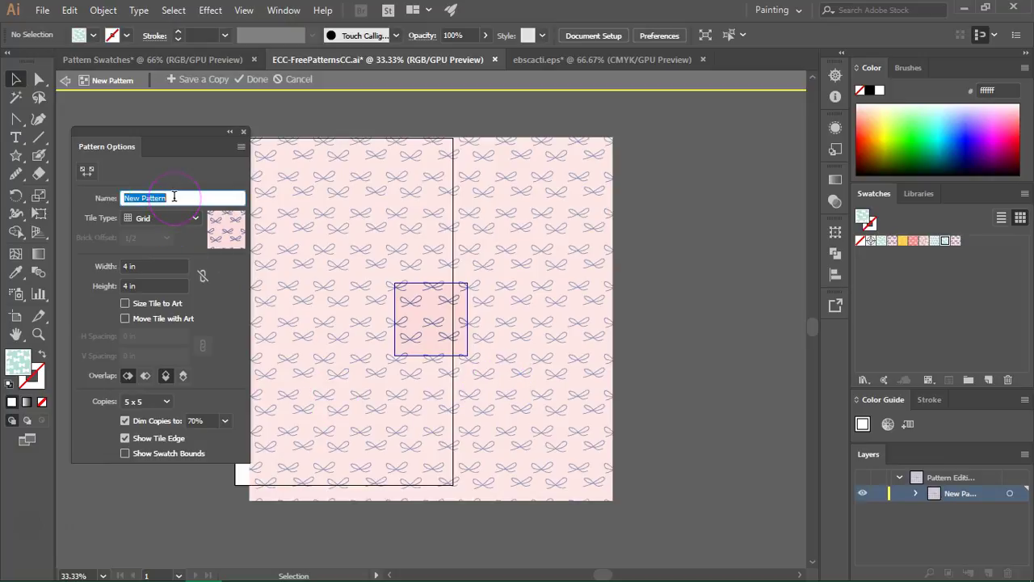
type("Bow")
left_click(225, 121)
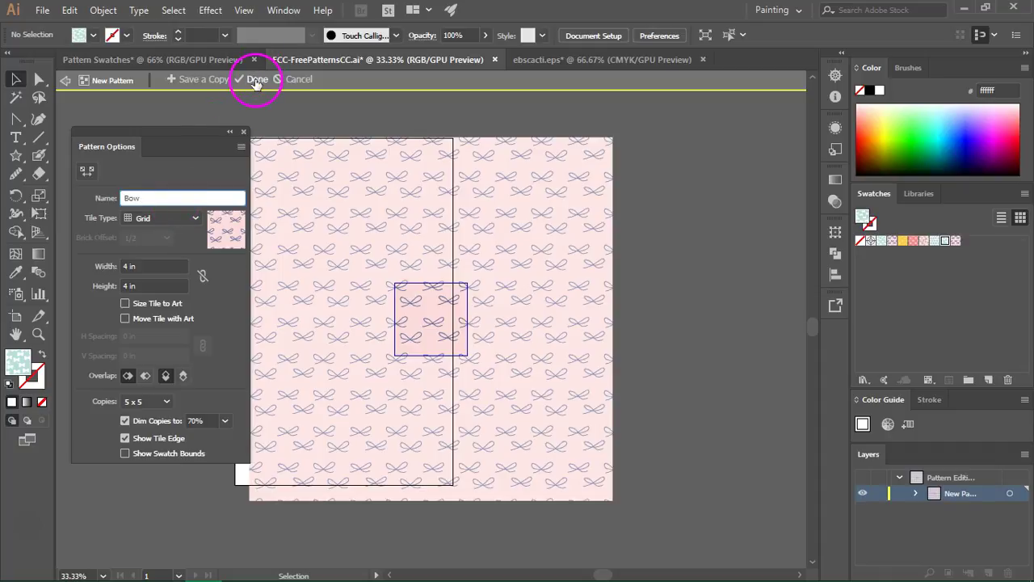
left_click(229, 79)
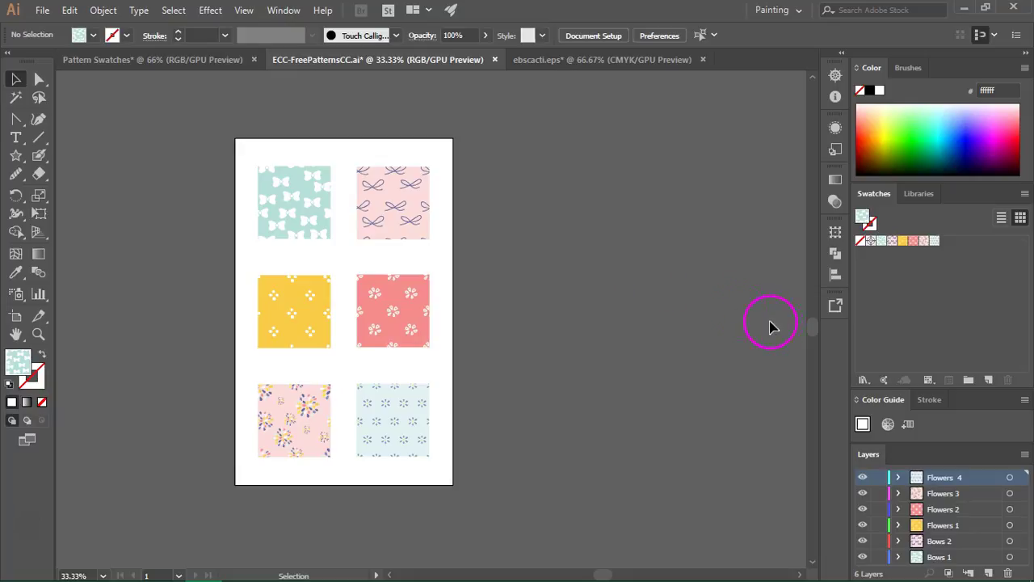
Save the document swatches as a swatch library file named ECC-FreePatternsCC (*.ai).
left_click(864, 379)
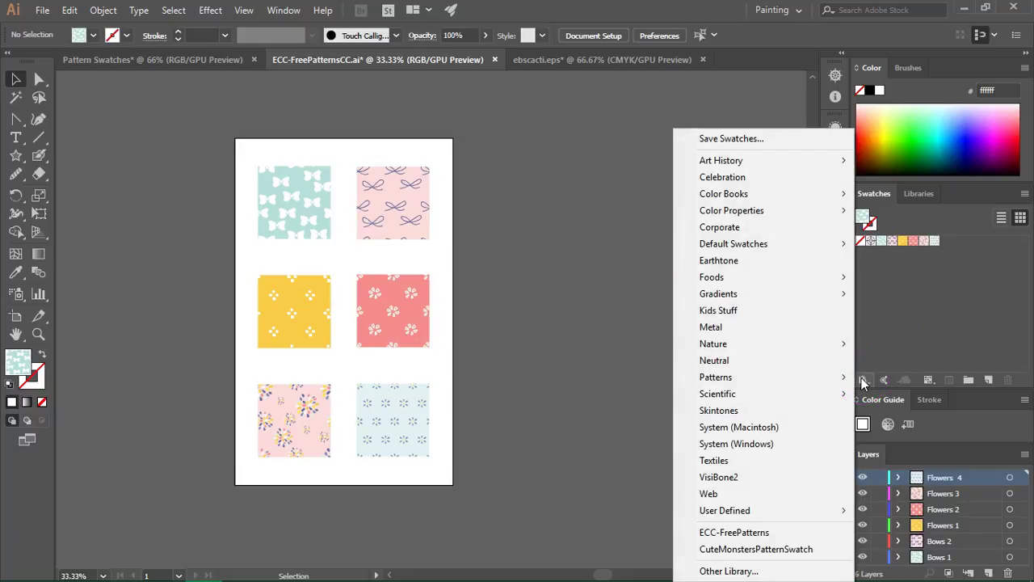
left_click(731, 140)
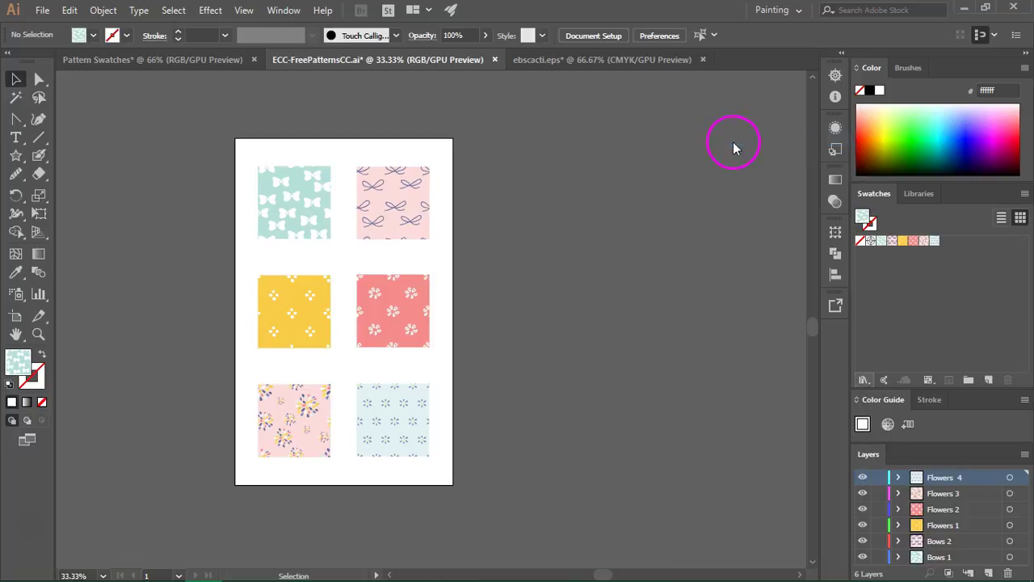
left_click_drag(320, 130, 397, 139)
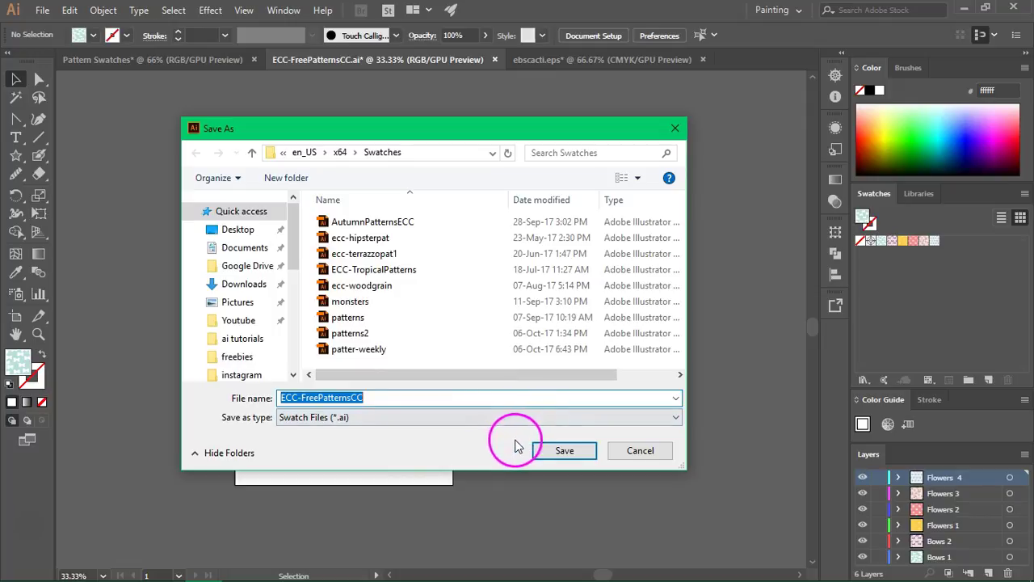
left_click(552, 457)
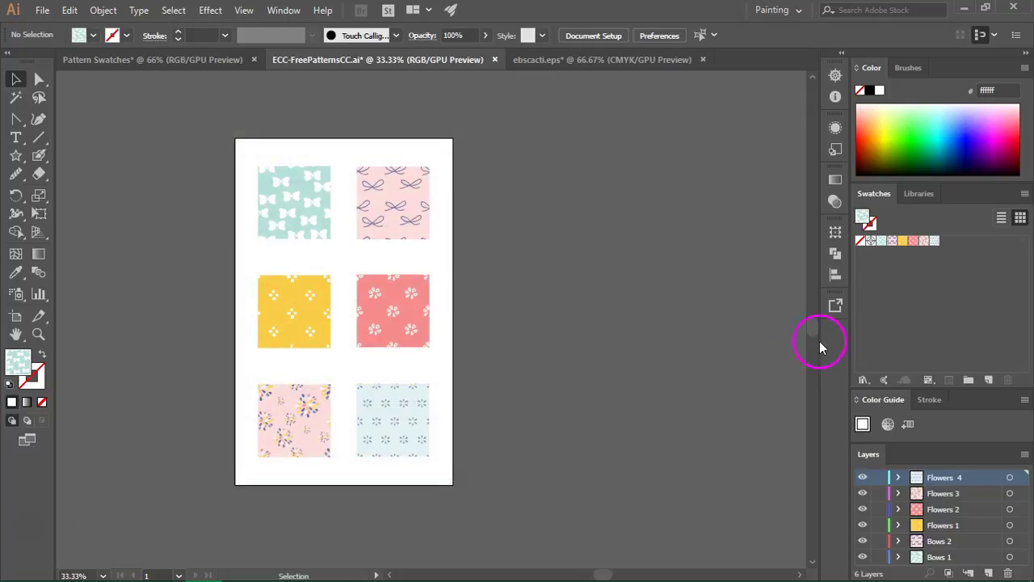
In Pattern Swatches, open the User Defined ECC-FreePatternsCC library as a floating panel.
left_click(121, 59)
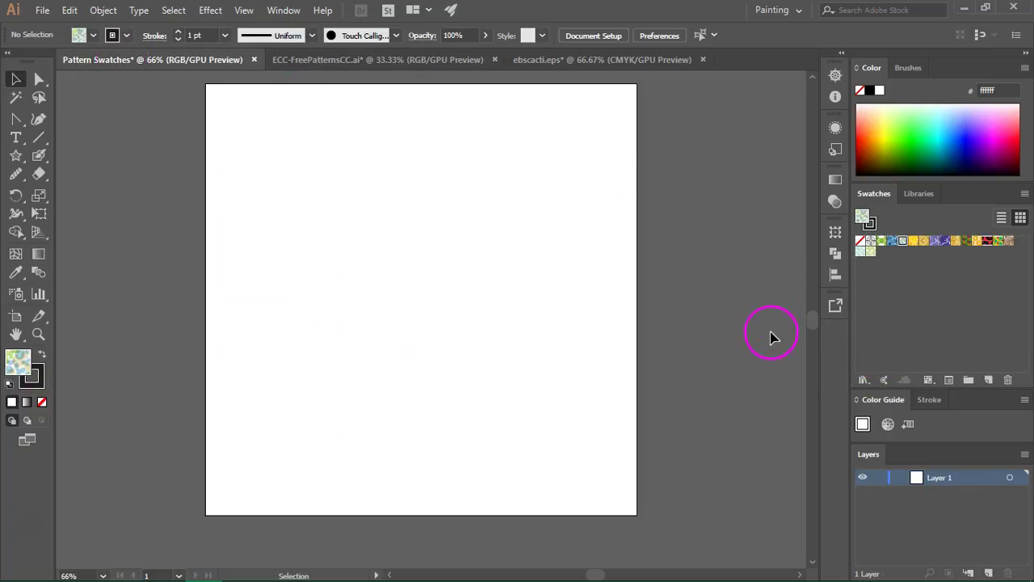
left_click(861, 380)
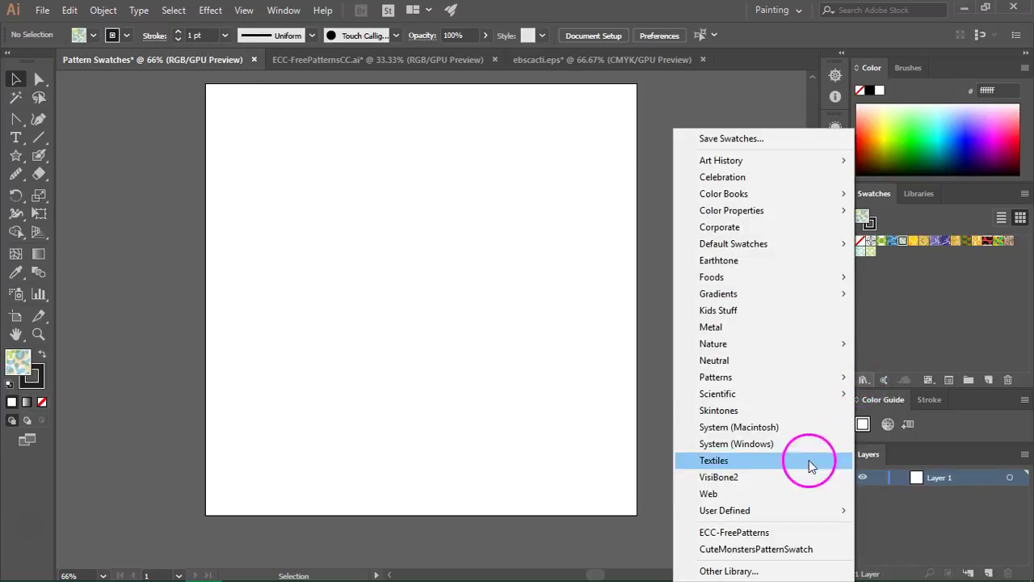
mouse_move(725, 510)
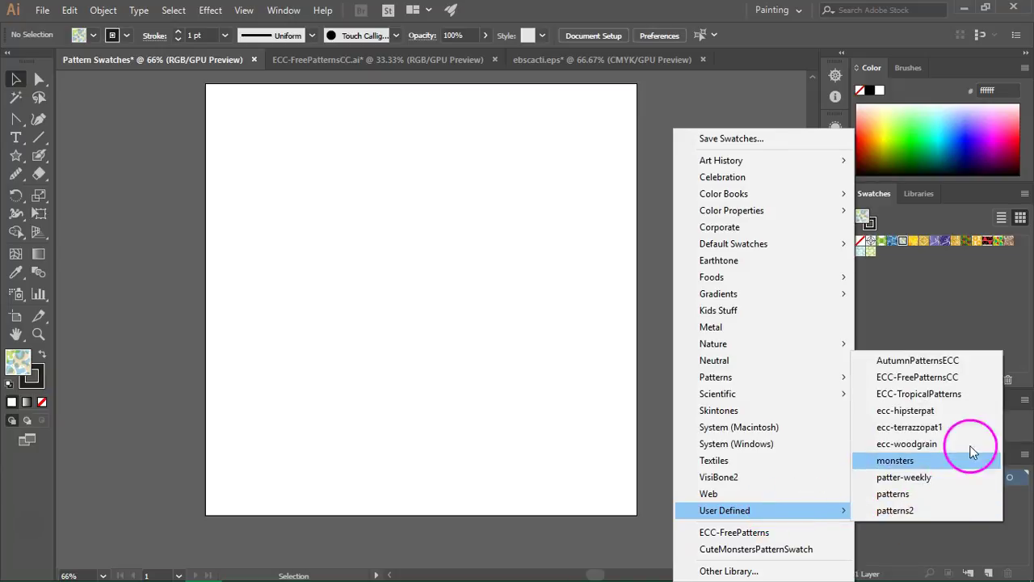
left_click(982, 379)
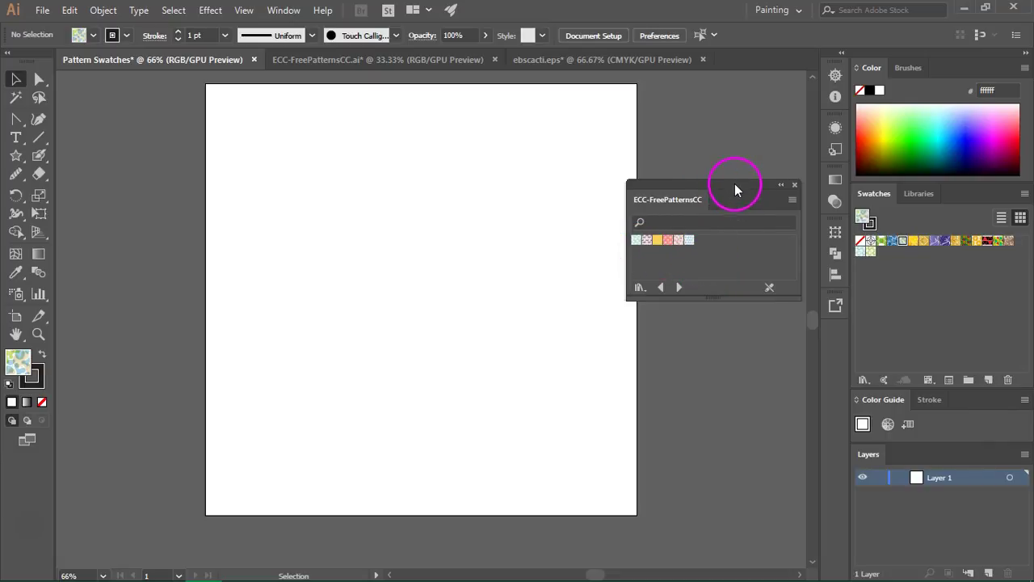
left_click_drag(735, 190, 734, 209)
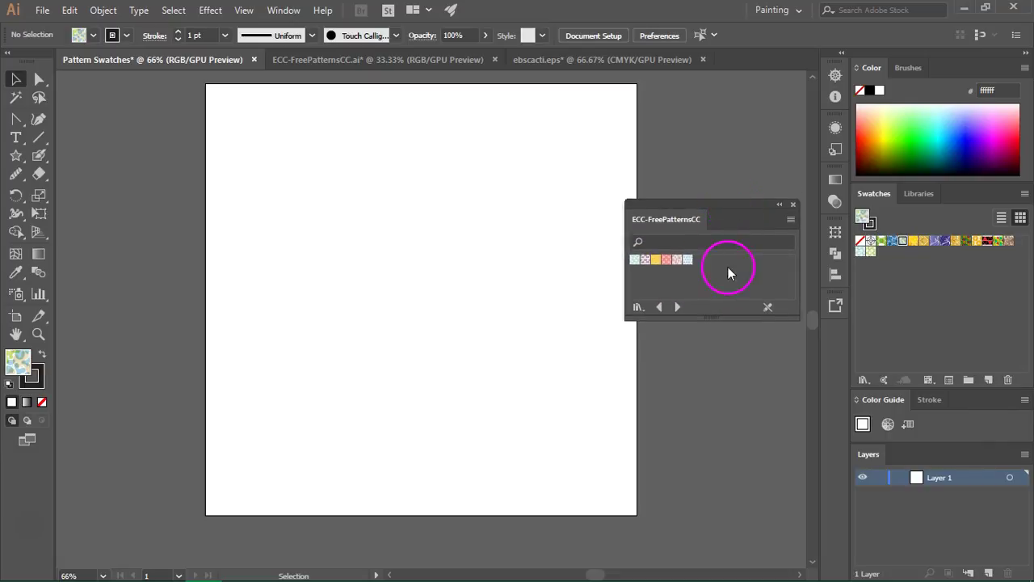
Load ECC-FreePatternsCC from the freebies folder via Other Library and compare both library tabs.
left_click(864, 380)
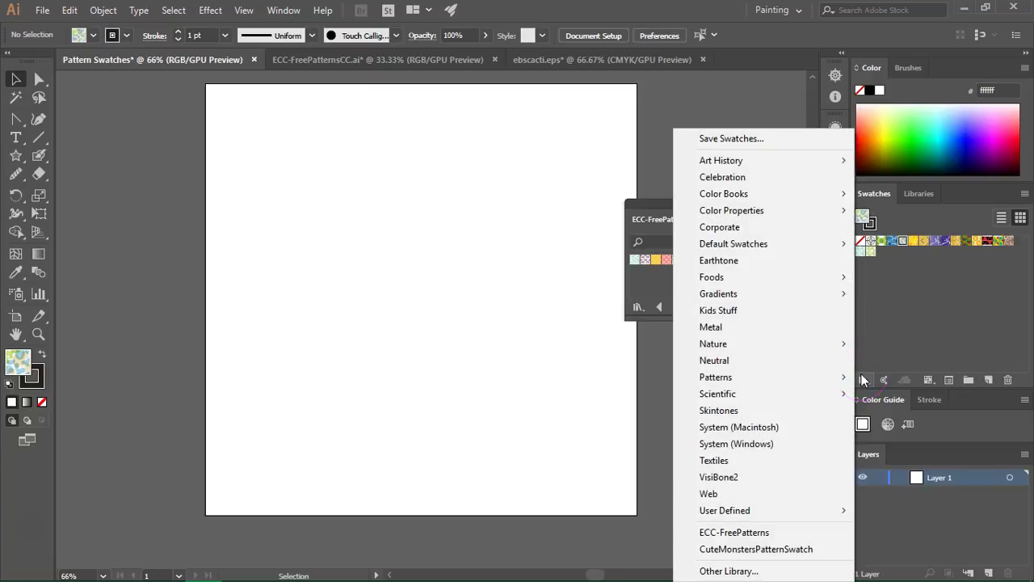
left_click(786, 571)
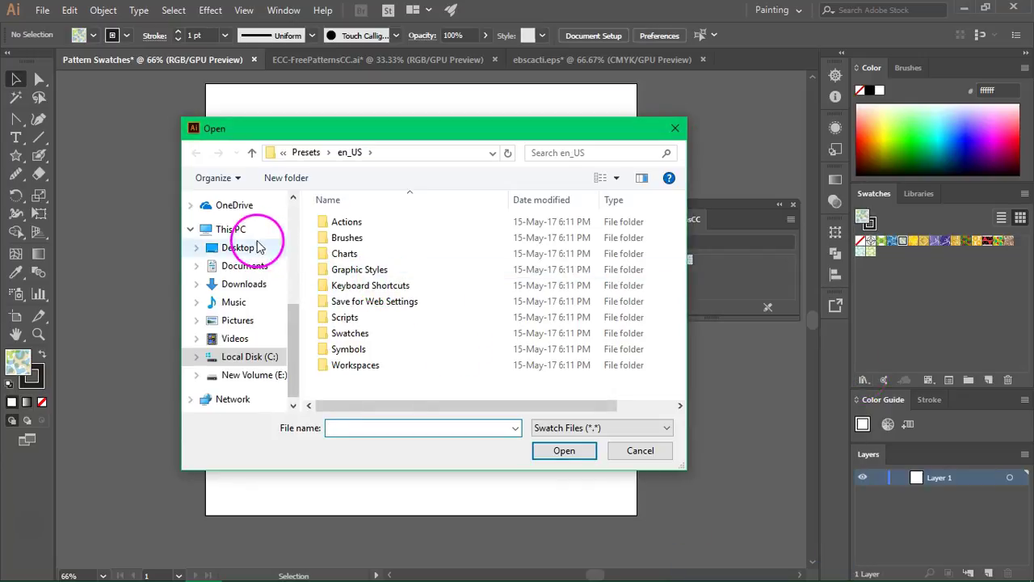
scroll(263, 258, "up", 1)
scroll(267, 259, "up", 2)
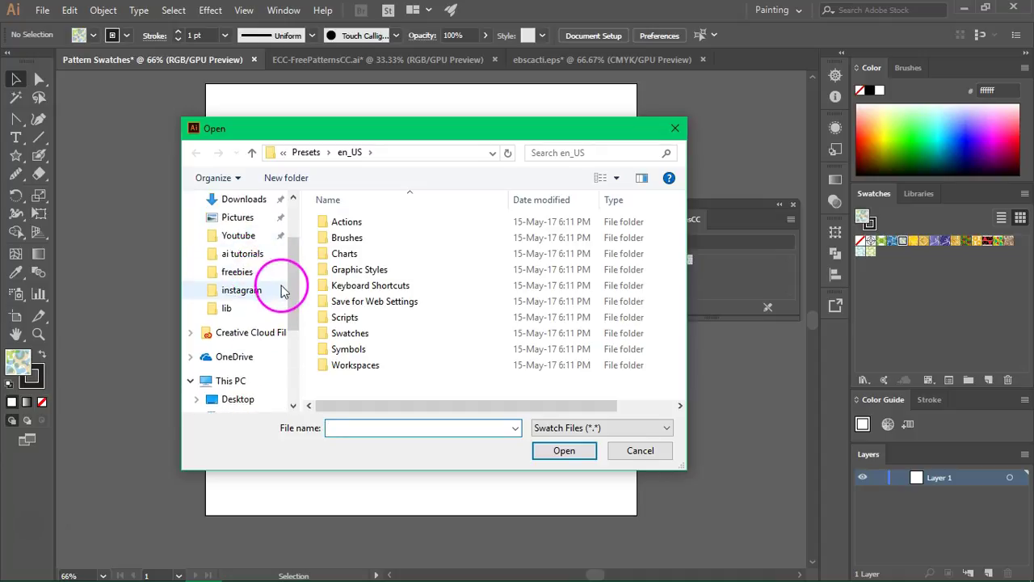
left_click(260, 272)
scroll(402, 275, "down", 1)
scroll(401, 273, "down", 4)
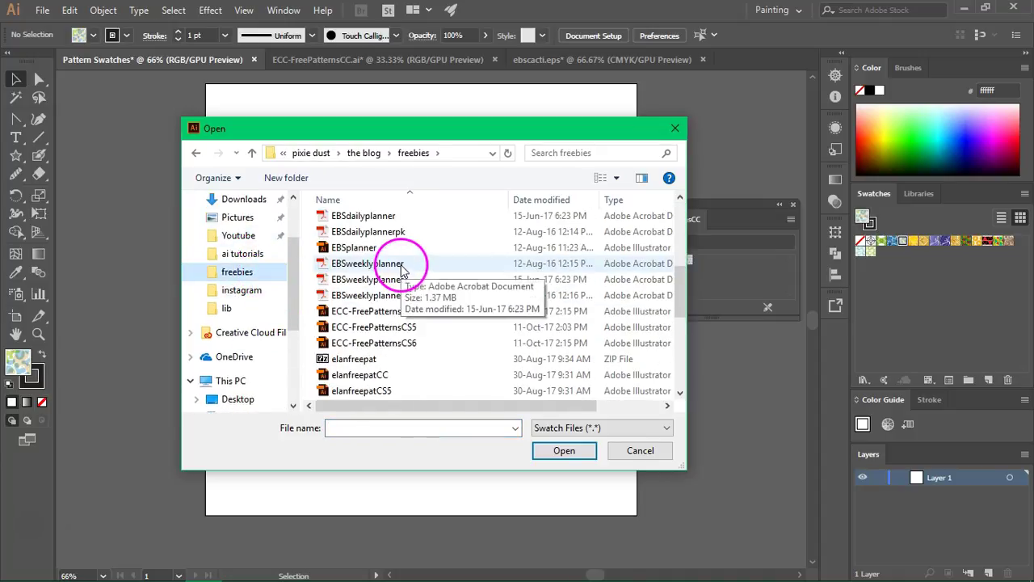
left_click(432, 312)
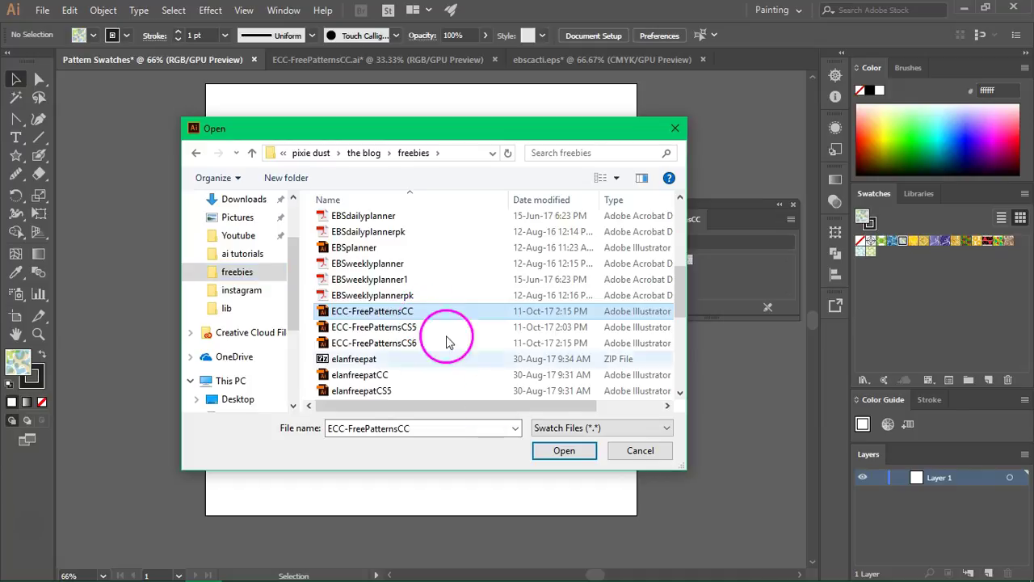
left_click(564, 450)
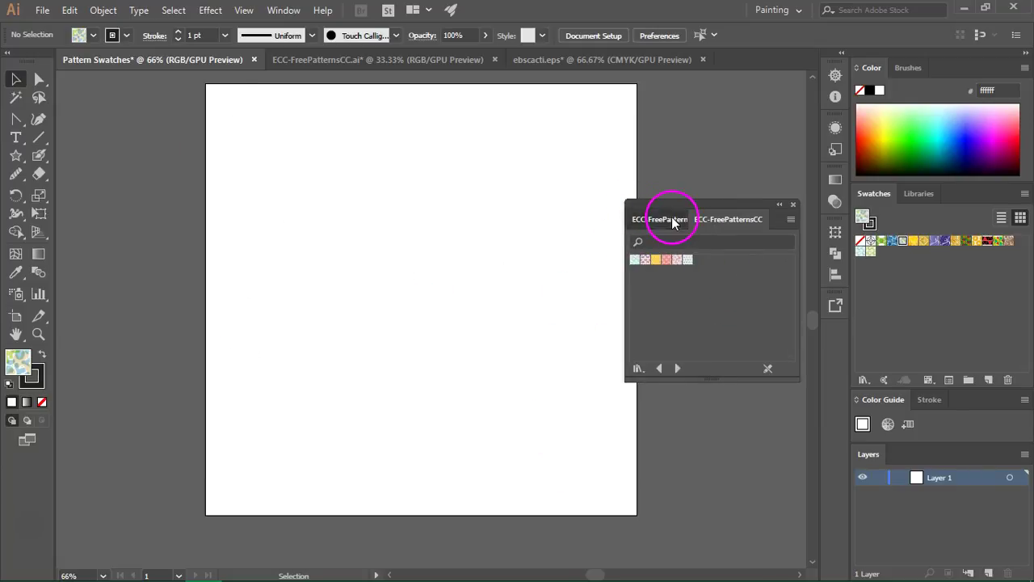
left_click(671, 216)
left_click(750, 219)
Return to the first ECC-FreePatternsCC library tab and drag within its swatches.
left_click(659, 218)
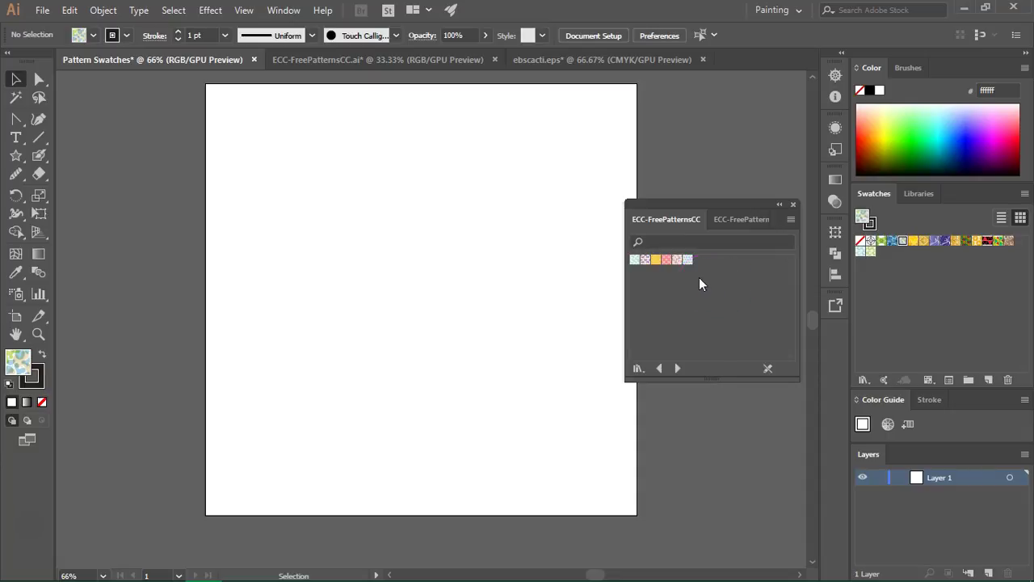
left_click_drag(653, 260, 666, 263)
Draw a large centred star filled with Flowers2 and no stroke.
left_click(666, 260)
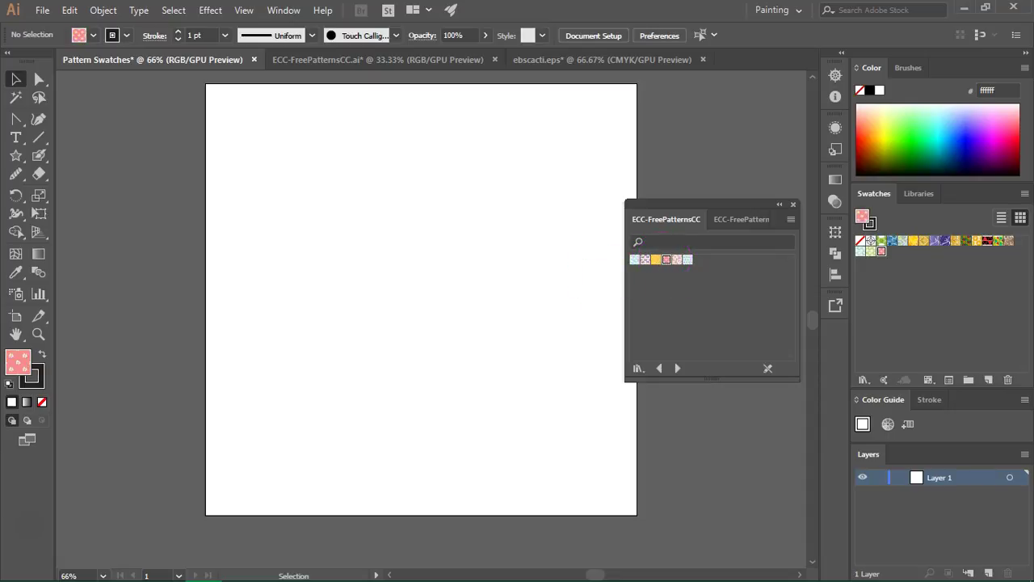
left_click(41, 402)
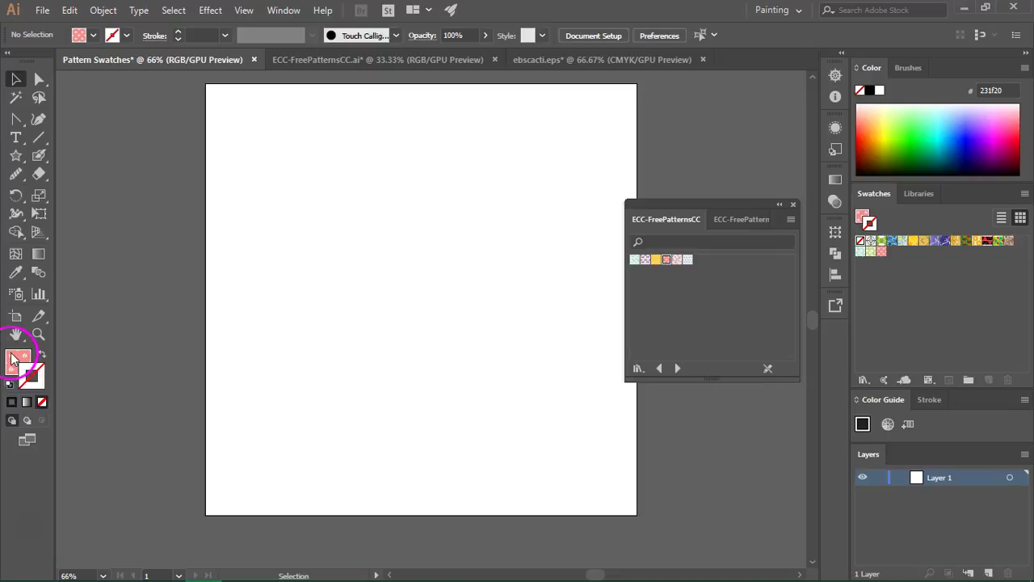
left_click(16, 155)
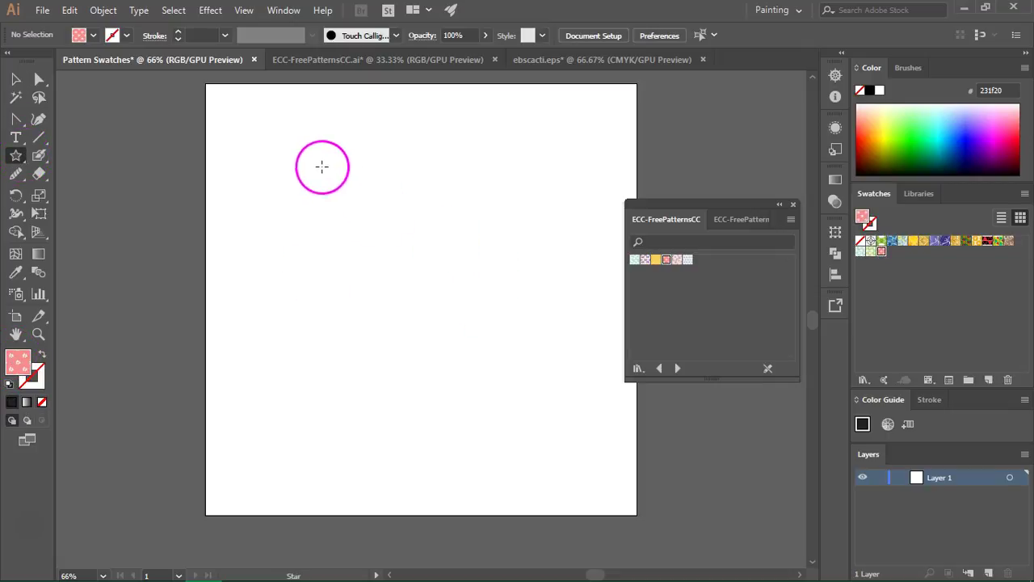
mouse_move(321, 166)
left_mouse_down()
mouse_move(517, 402)
mouse_move(439, 300)
left_mouse_up()
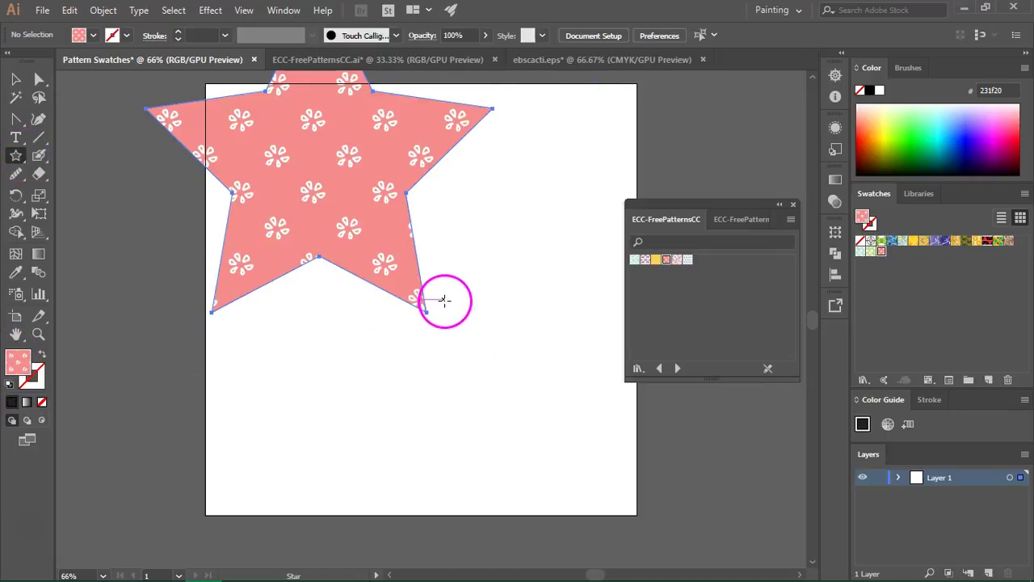
key("v")
left_click_drag(363, 210, 470, 348)
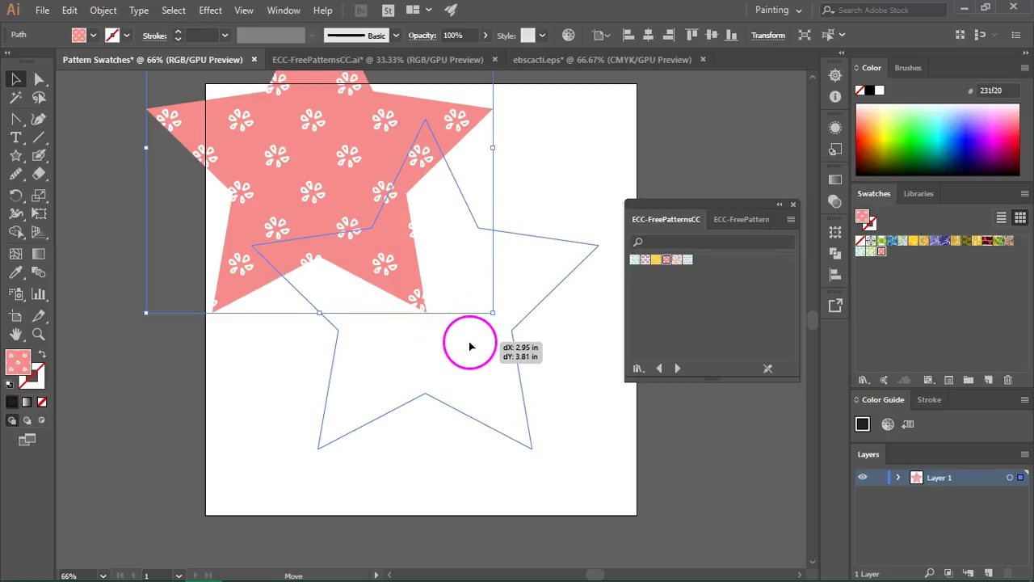
Try the mint bow, pink bow and yellow dotted patterns on the star, ending with pink floral.
left_click(635, 260)
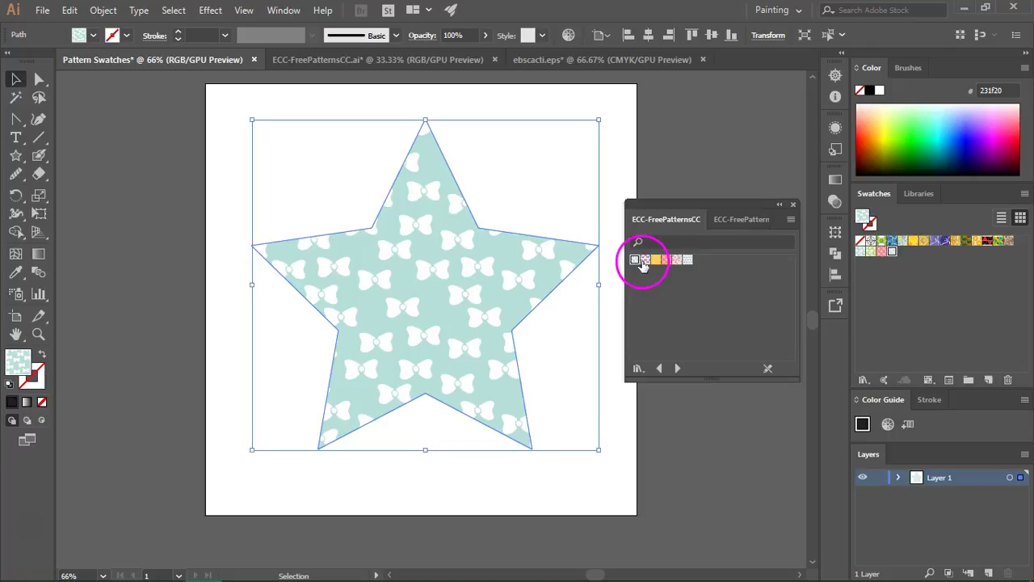
left_click(645, 260)
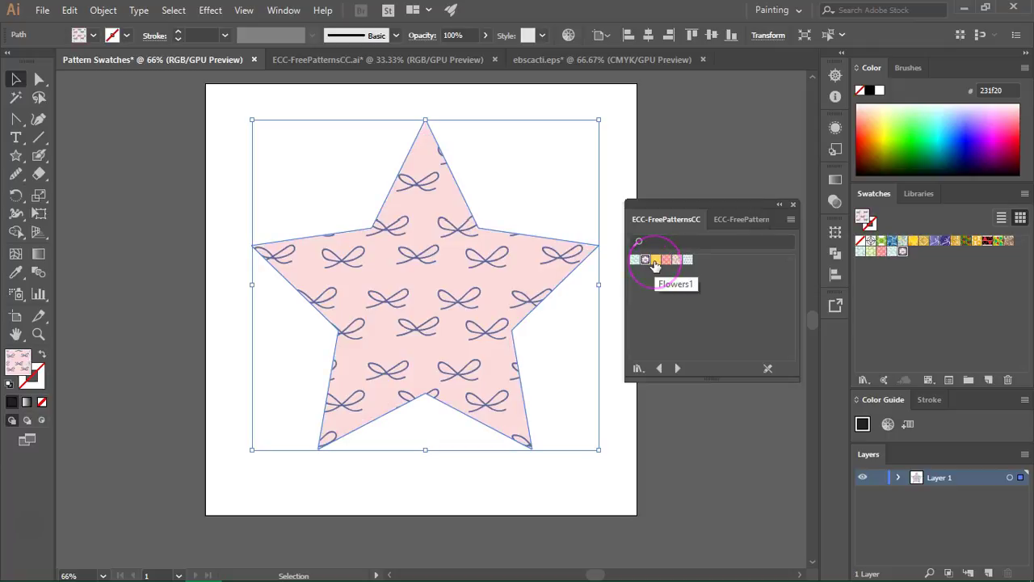
left_click(655, 261)
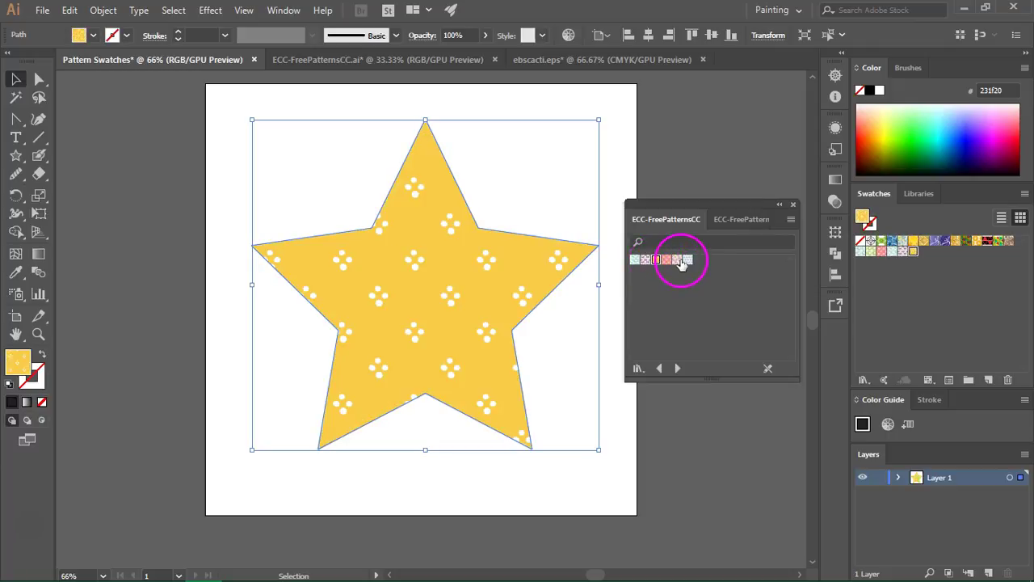
left_click(679, 260)
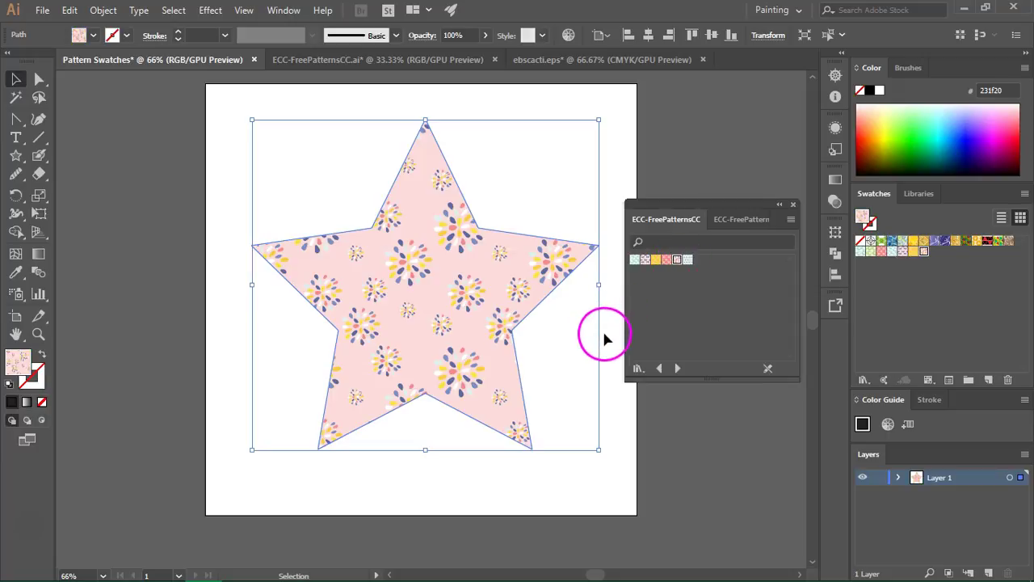
Delete the star and paint a looping blob-brush flower with fill and outline swapped.
key("Delete")
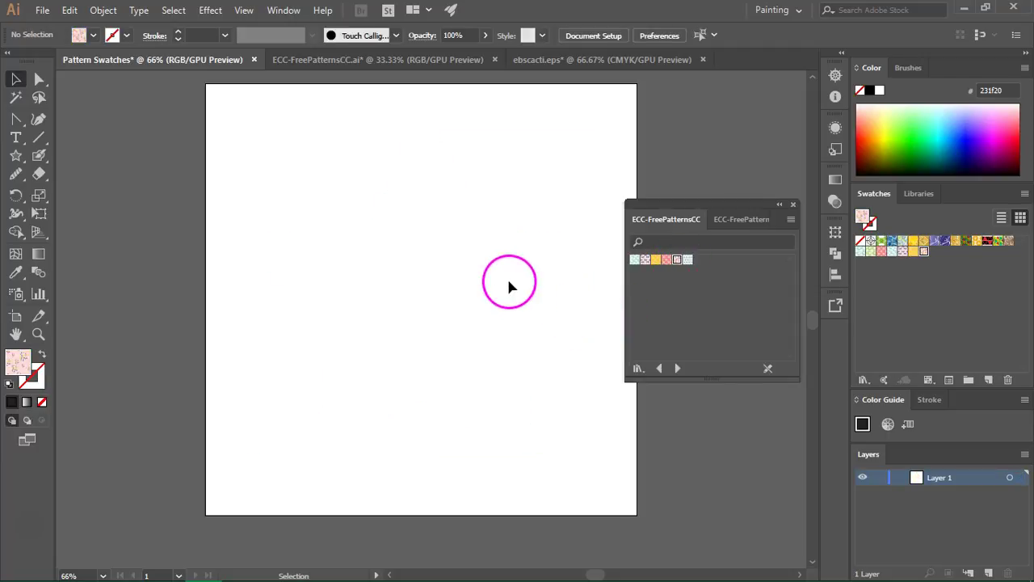
left_click(43, 153)
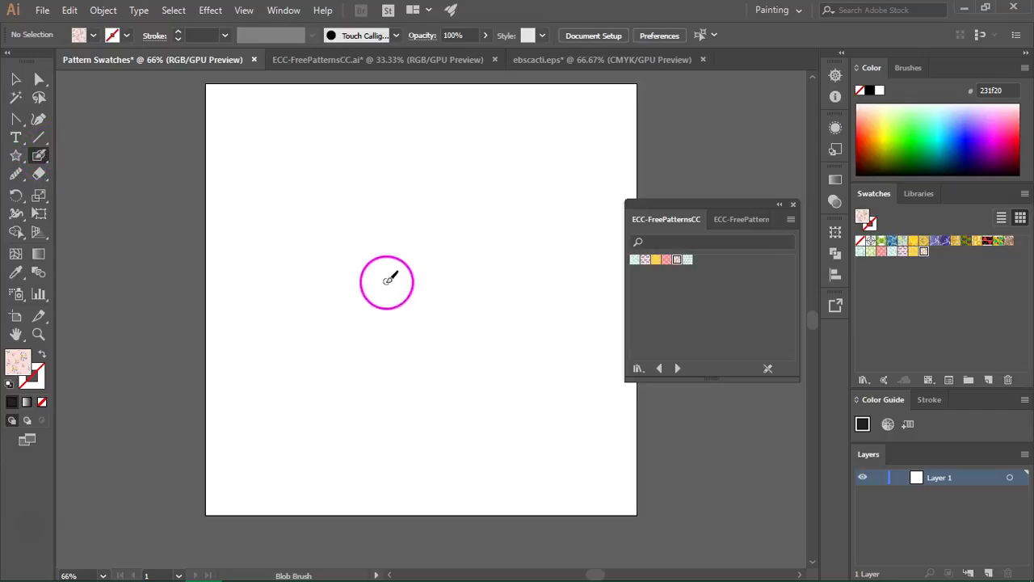
mouse_move(375, 291)
left_mouse_down()
mouse_move(359, 230)
mouse_move(380, 287)
mouse_move(362, 387)
mouse_move(372, 293)
left_mouse_up()
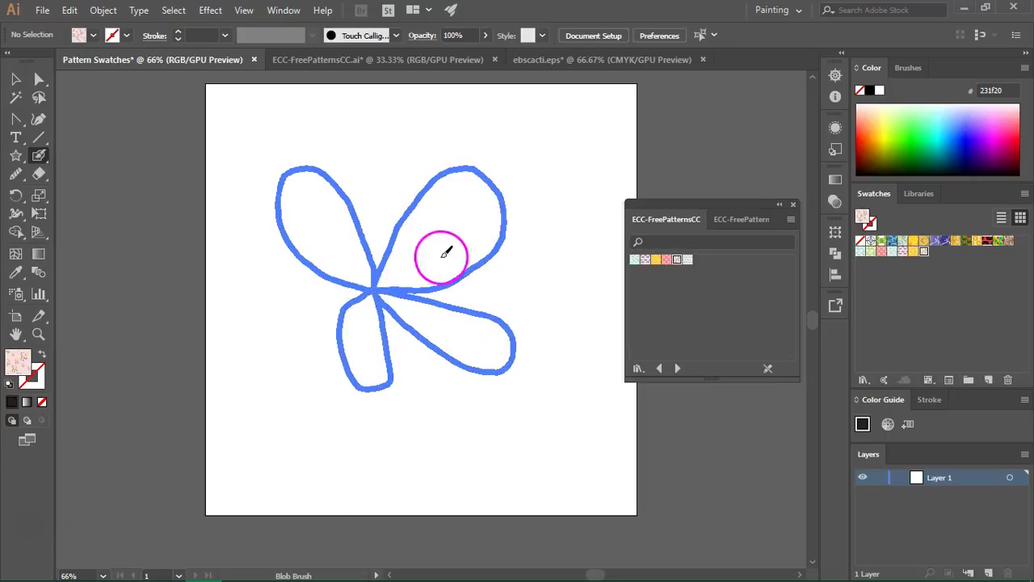
key("shift+x")
Preview light-blue, pink and yellow library patterns on the flower, then delete it.
key("v")
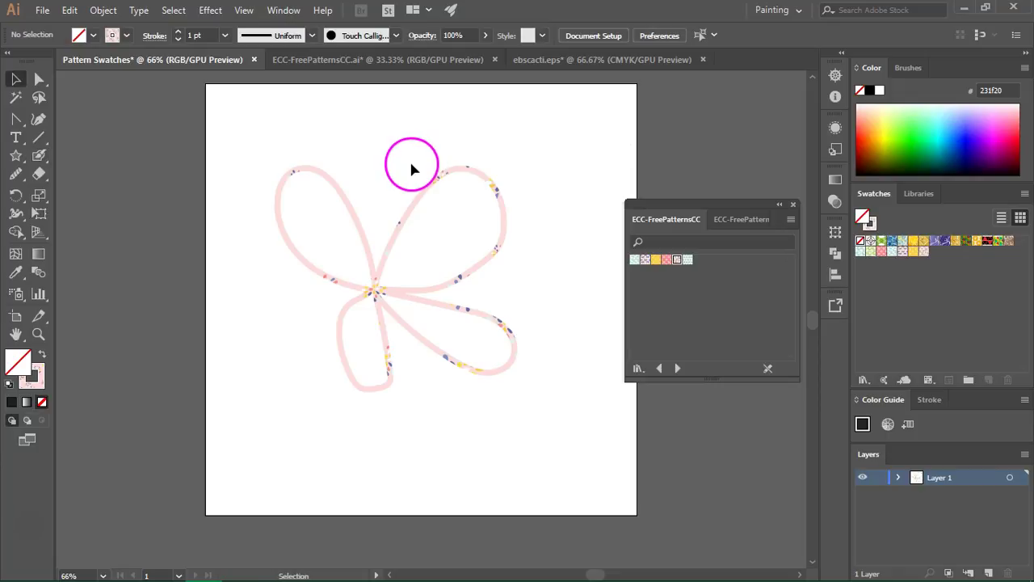
left_click(457, 167)
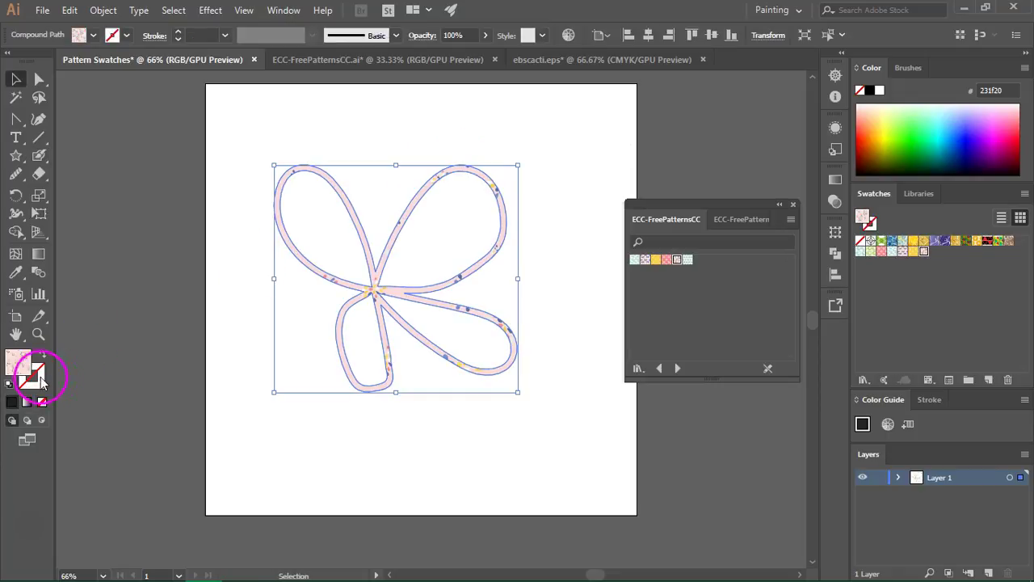
left_click(637, 259)
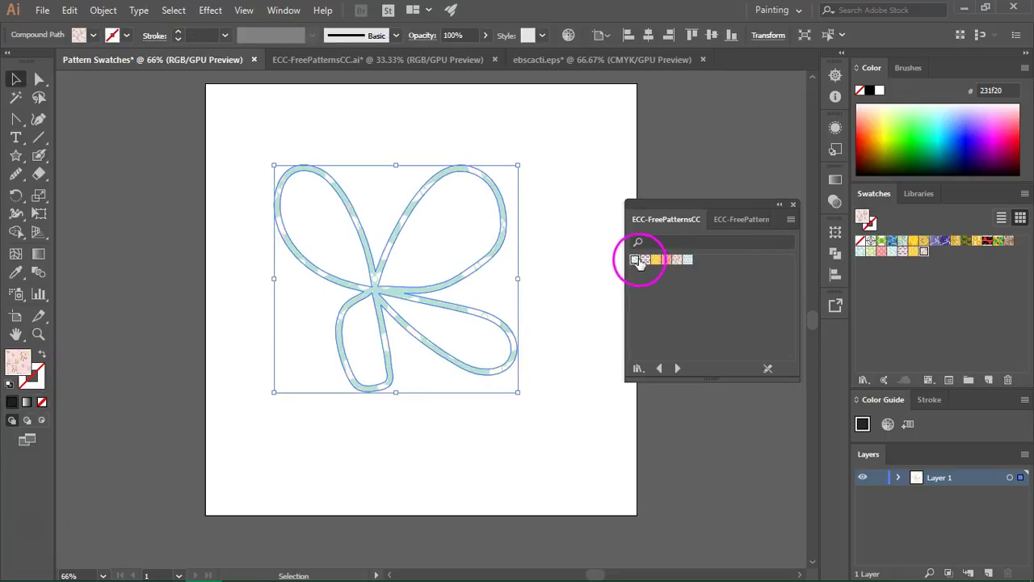
left_click(646, 260)
left_click(655, 259)
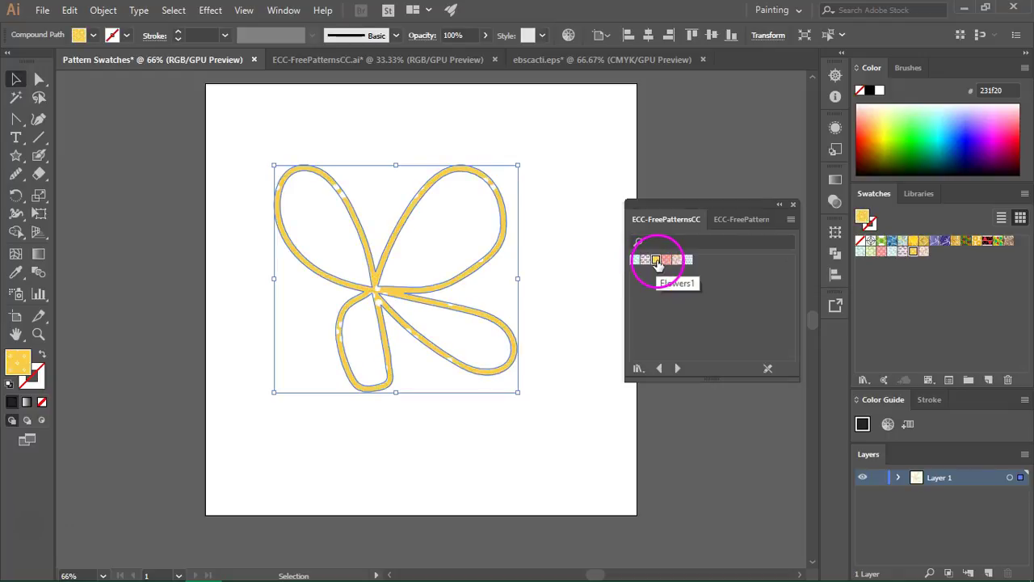
left_click(667, 259)
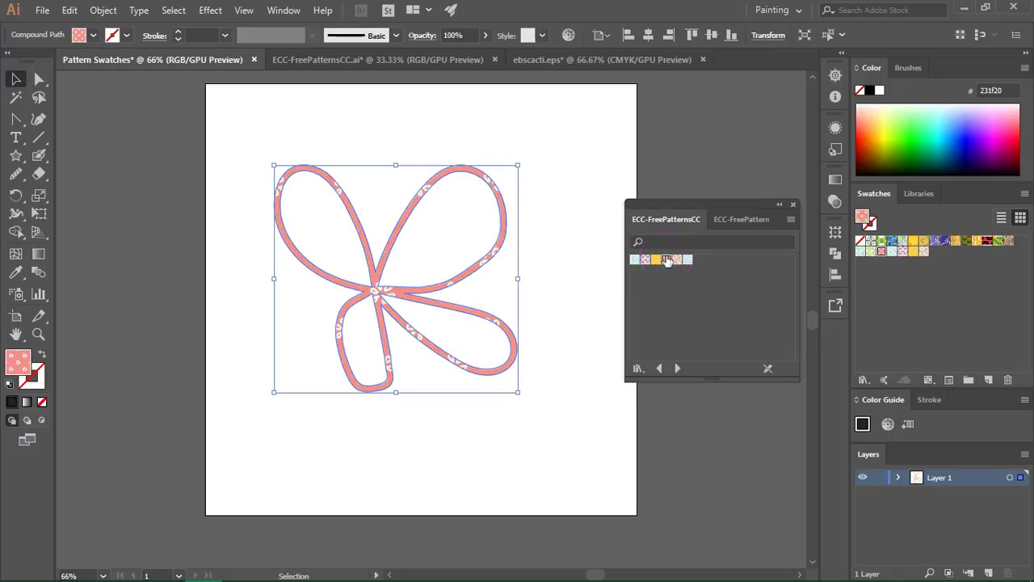
key("Delete")
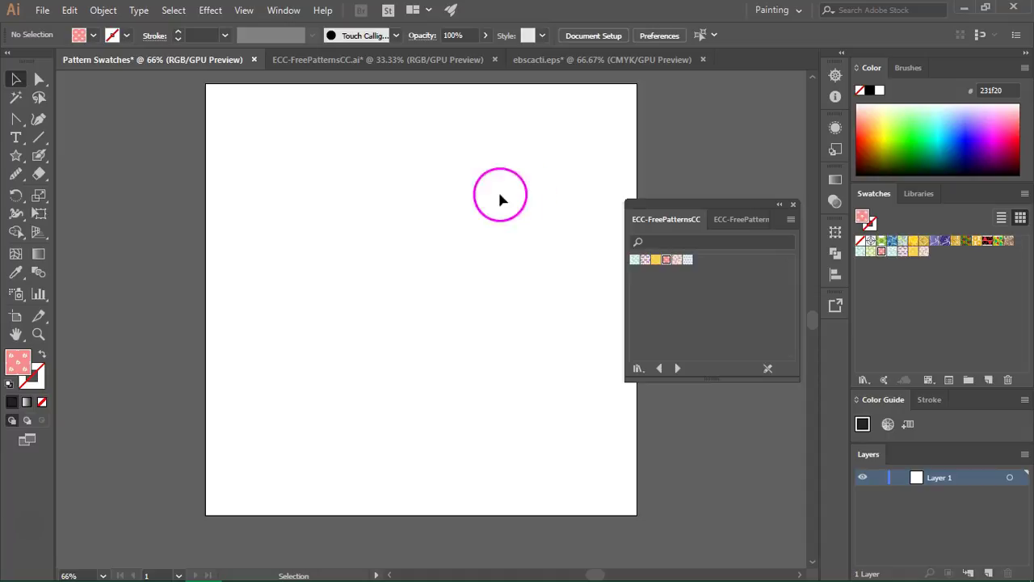
Place a Merriweather Black 72 pt text object reading 'PATTERN' and select the word.
left_click(19, 140)
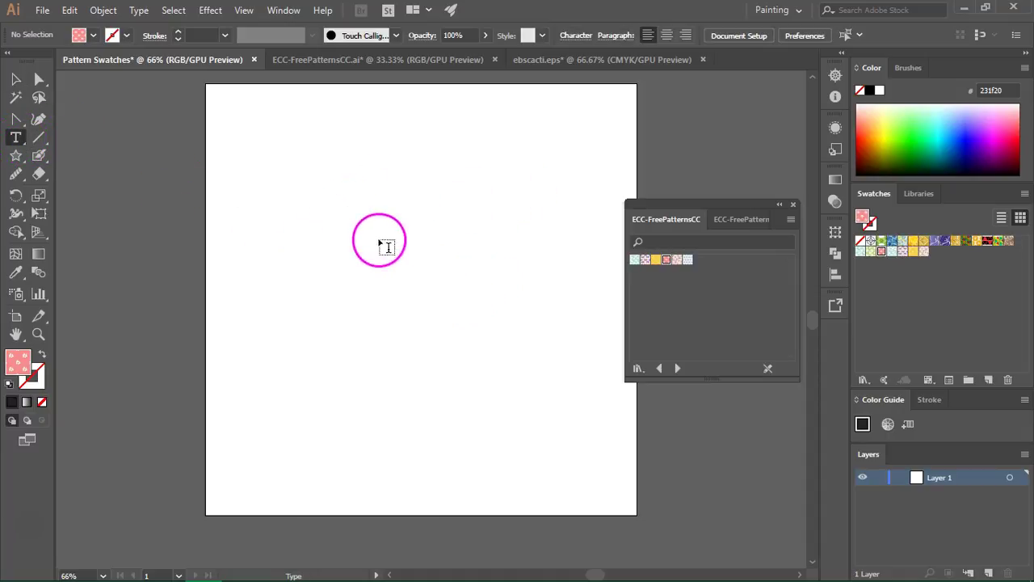
left_click(312, 226)
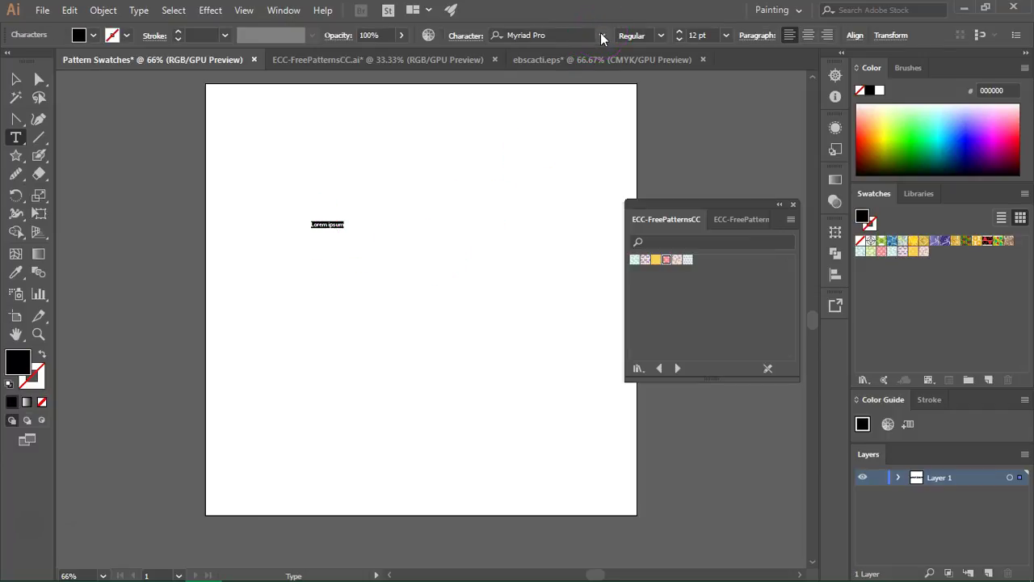
left_click(603, 36)
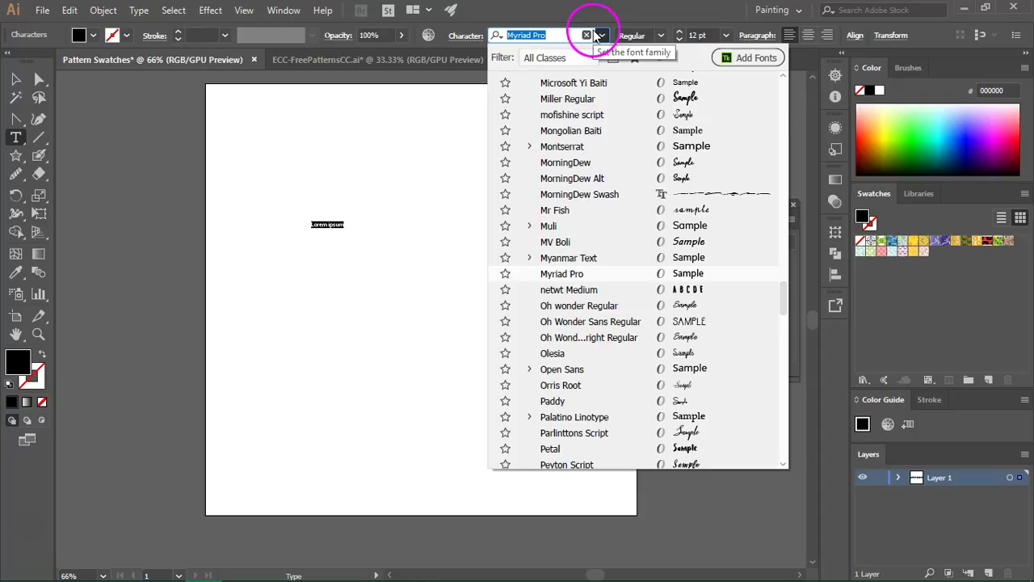
type("m")
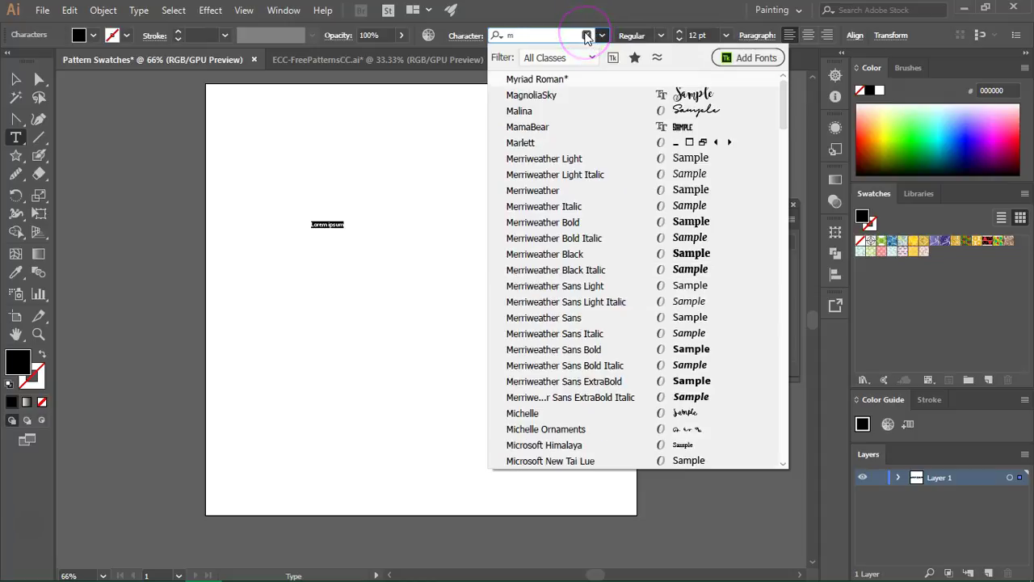
type("e")
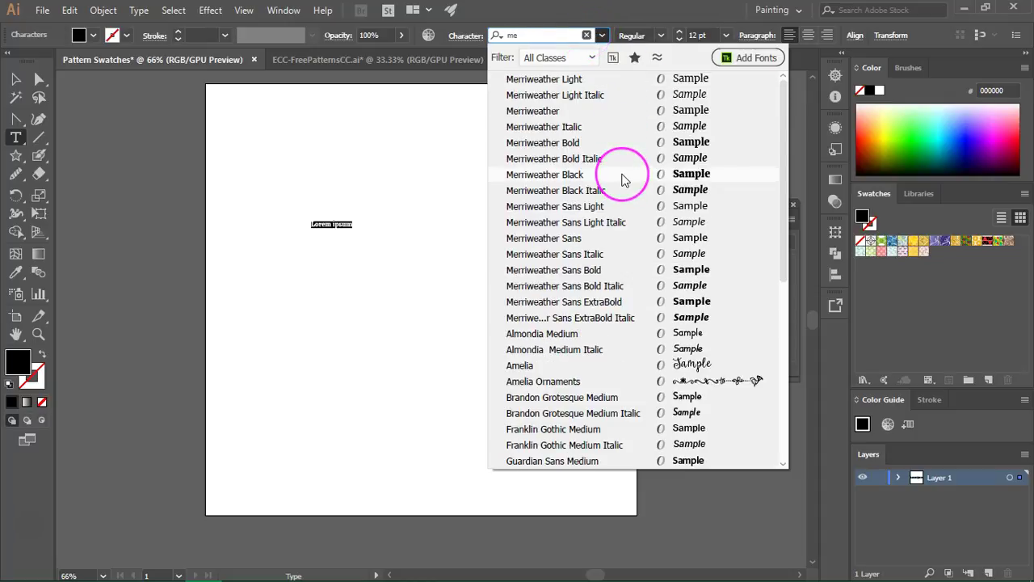
left_click(624, 174)
left_click(726, 35)
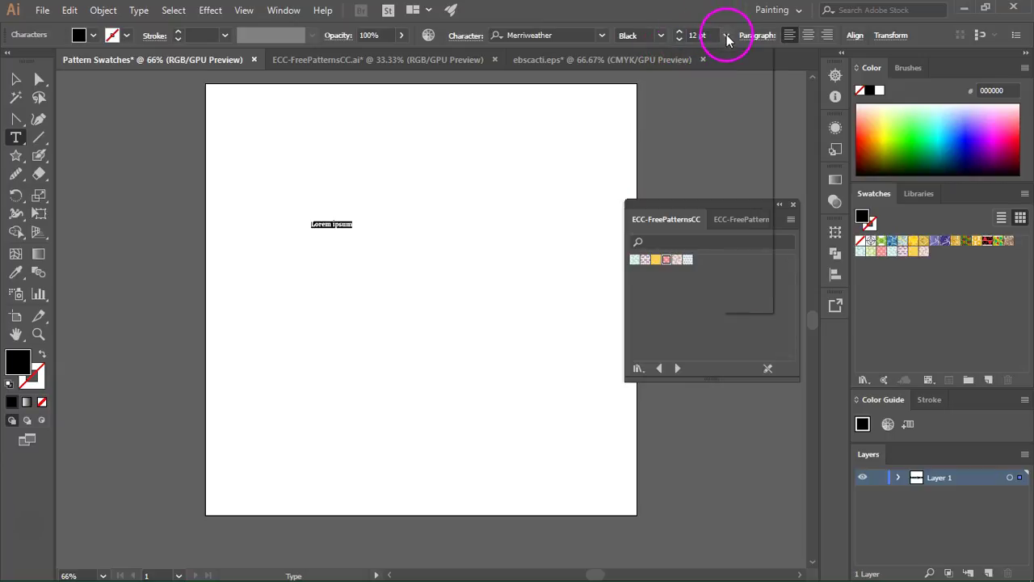
left_click(748, 306)
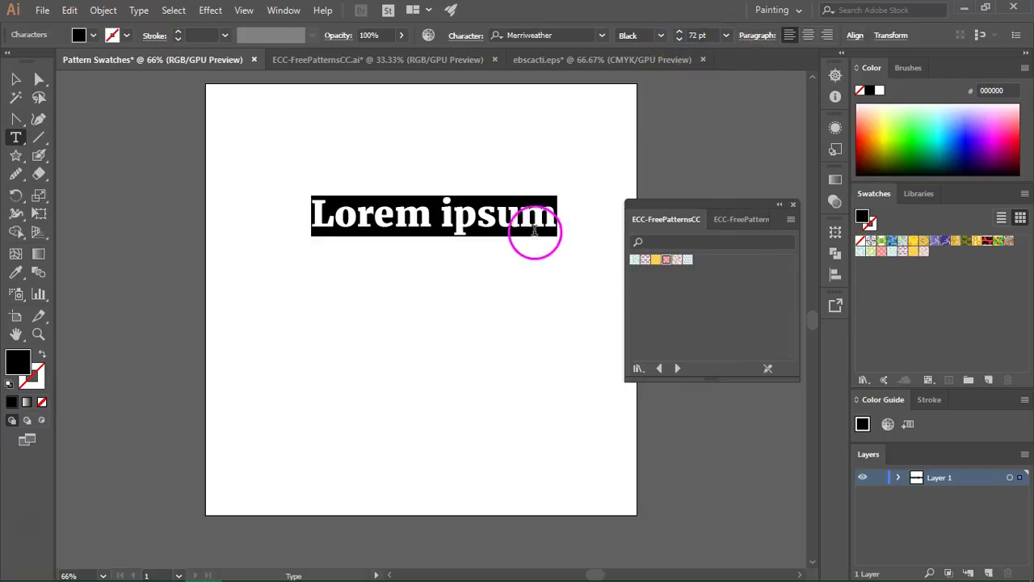
type("P")
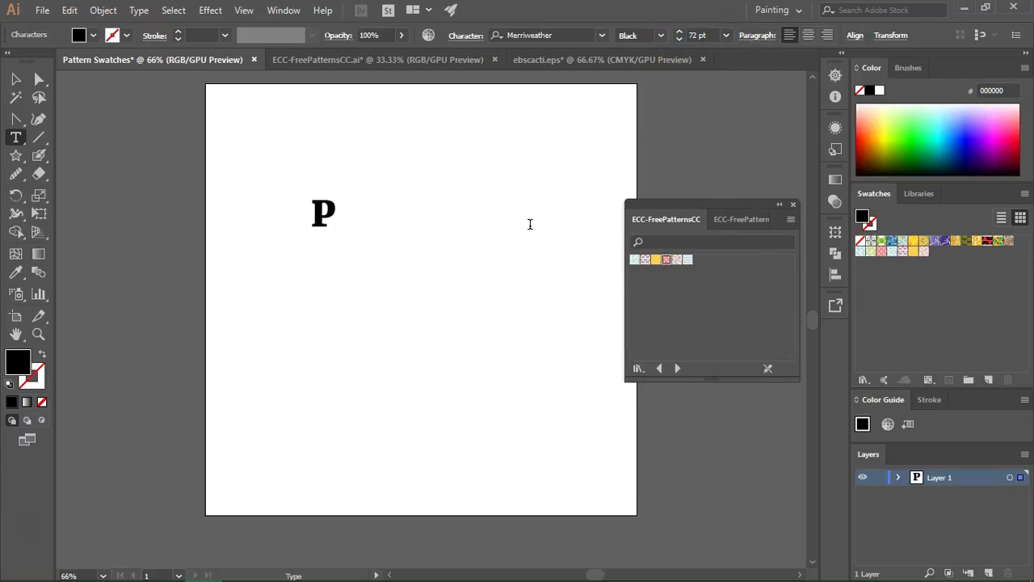
type("ATTER")
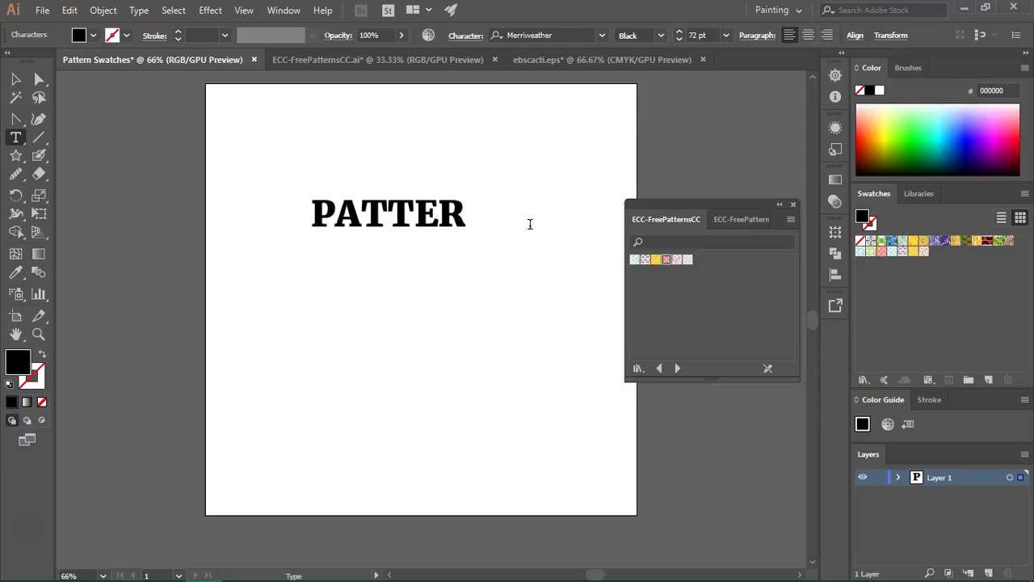
type("N")
key("ctrl+a")
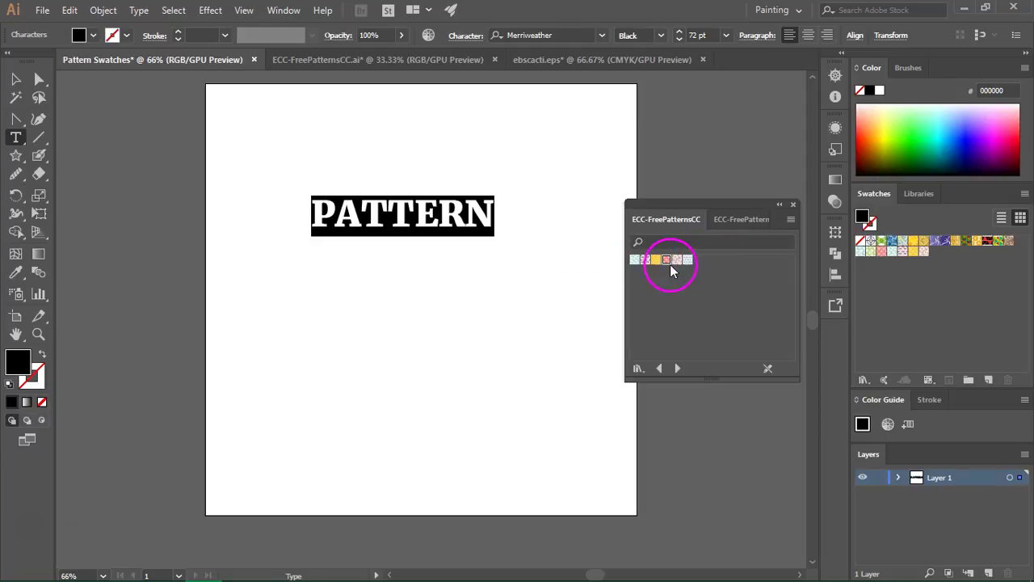
Fill PATTERN with the pink pattern, then scale it larger and move it down-left.
left_click(665, 259)
left_click(15, 79)
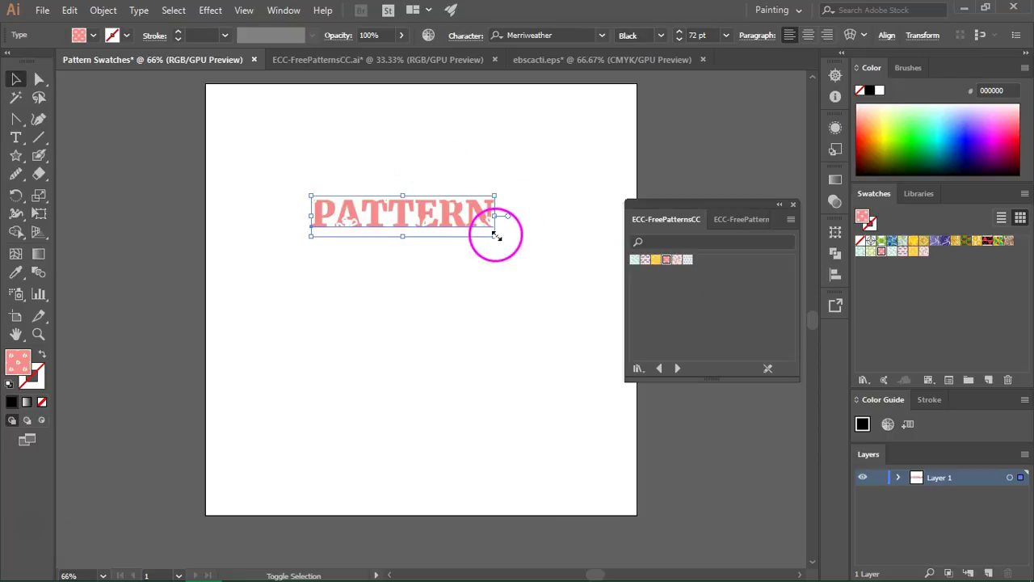
left_click_drag(493, 236, 582, 344)
left_click_drag(476, 231, 448, 259)
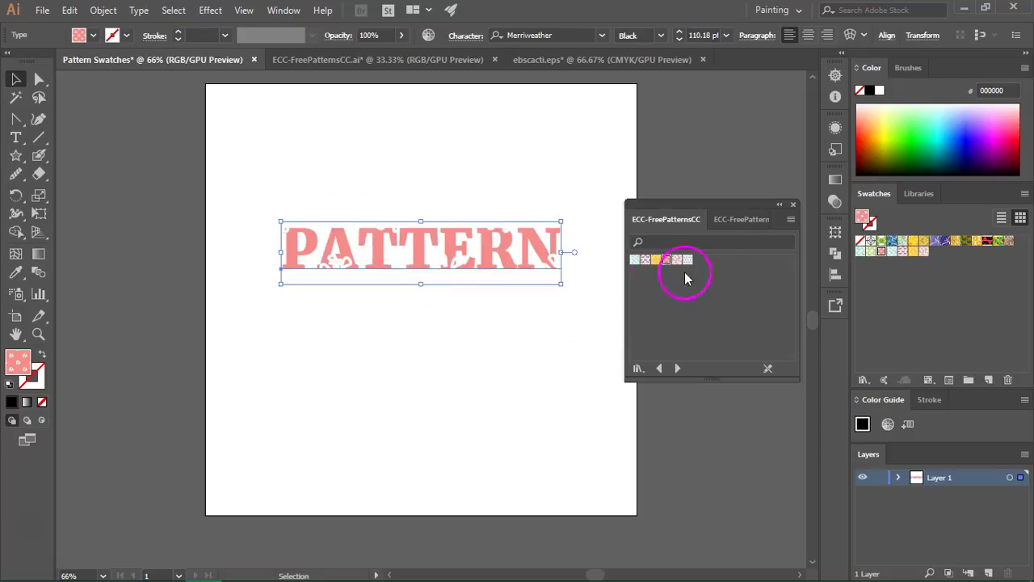
Try teal, pink-arc and yellow patterns on the text, settling on the confetti pattern.
left_click(635, 260)
left_click(646, 260)
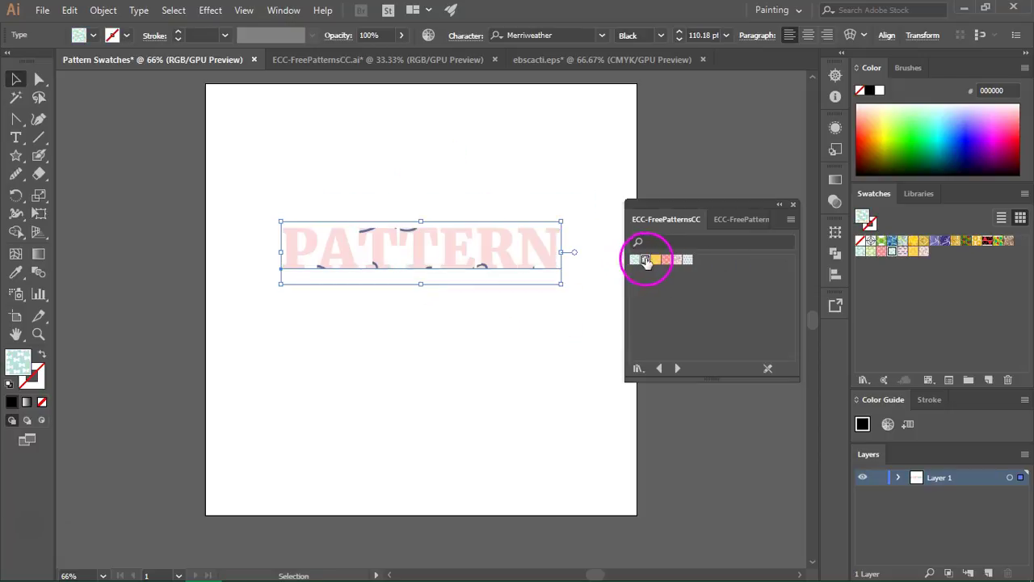
left_click(656, 259)
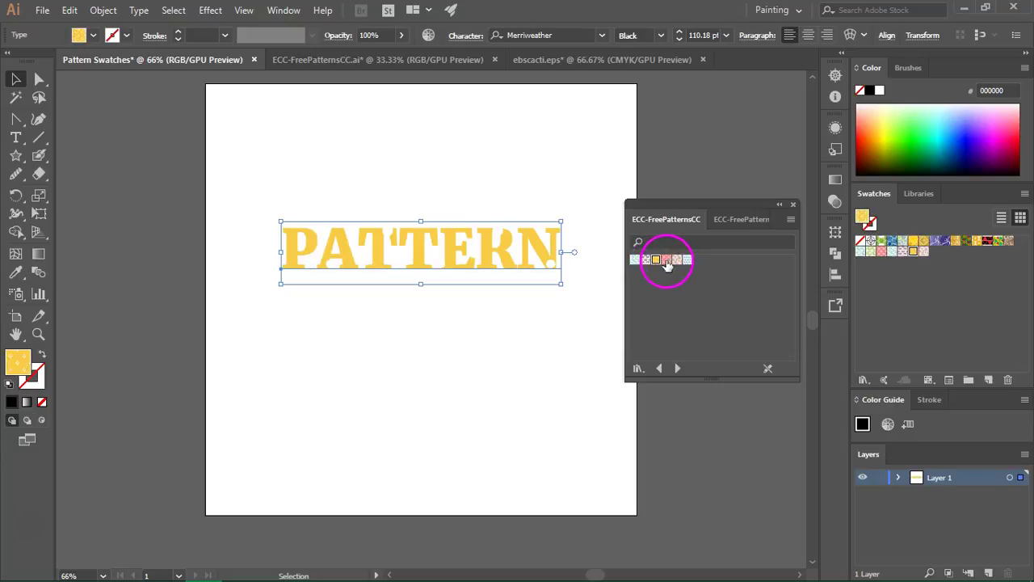
left_click(667, 259)
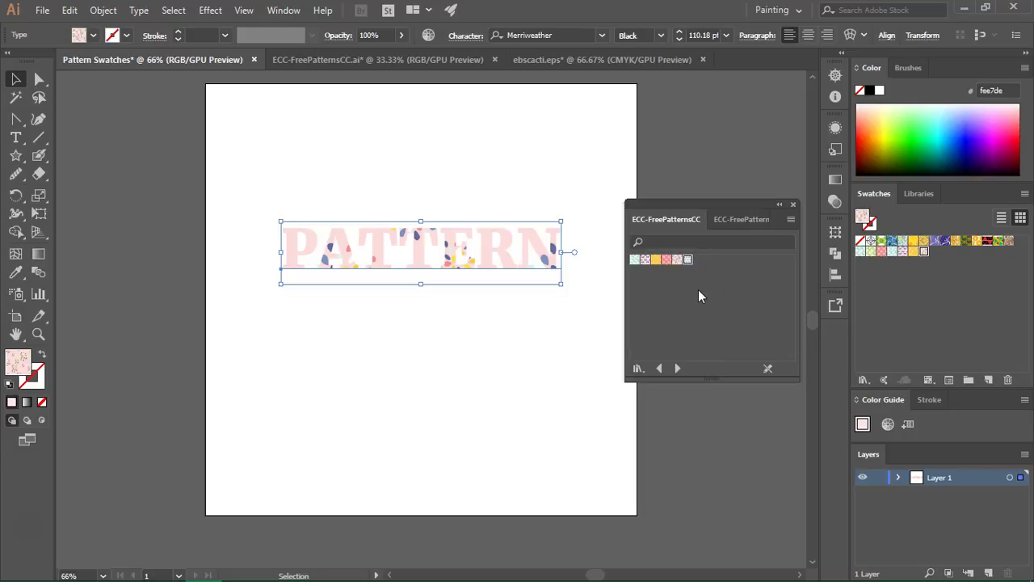
In ebscacti.eps, fill the pink pot with the pink flower pattern after trying others.
left_click(534, 138)
left_click(561, 59)
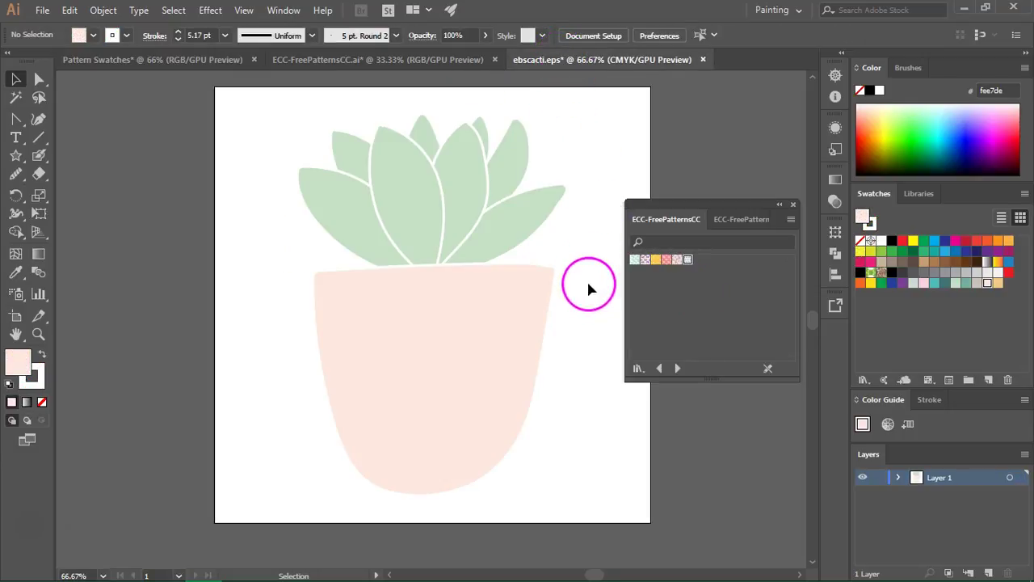
left_click(501, 326)
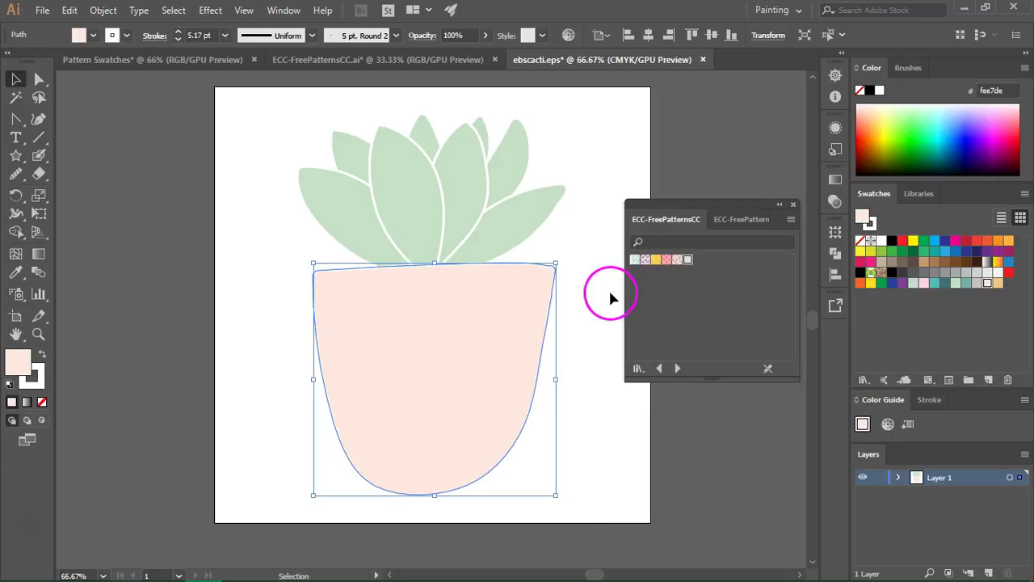
left_click(645, 260)
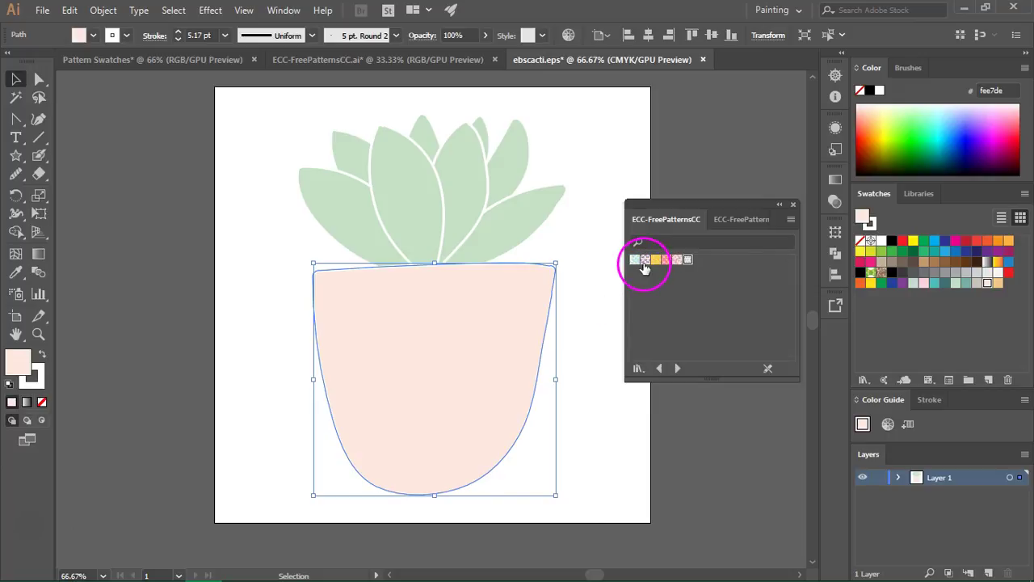
left_click(656, 260)
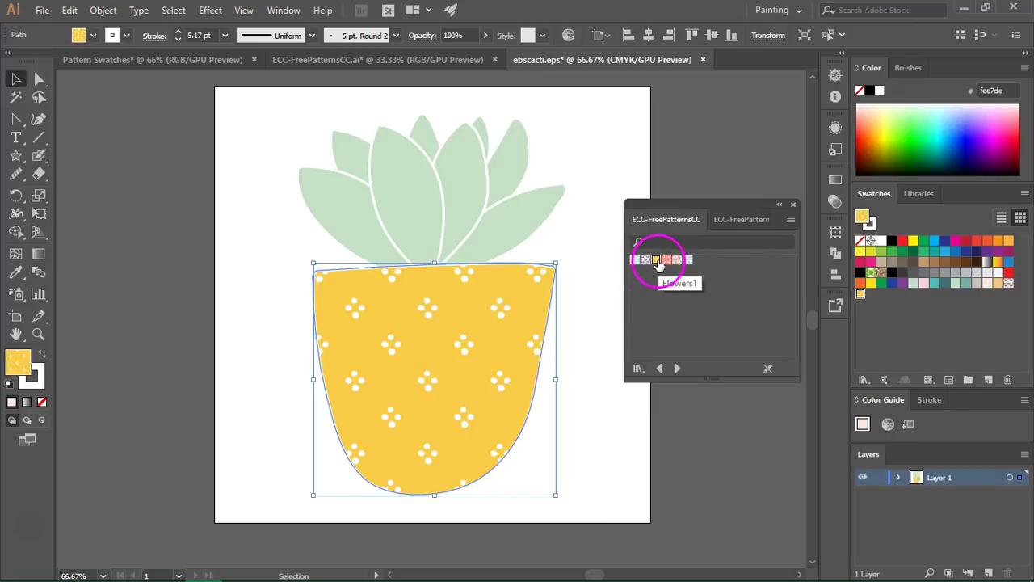
left_click(666, 260)
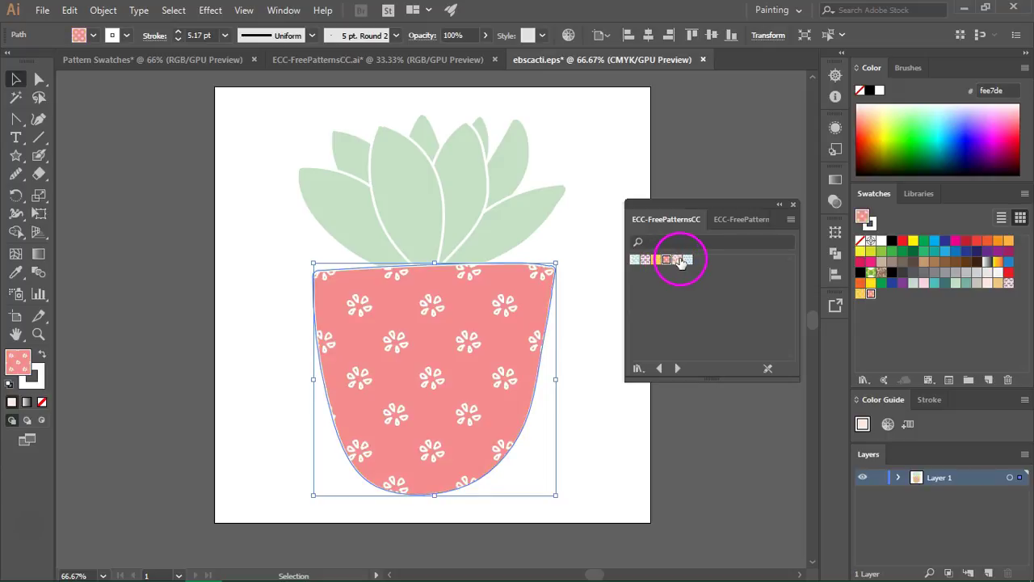
Fill the back group of cactus leaves with the light-blue dotted pattern.
left_click(598, 215)
left_click(524, 144)
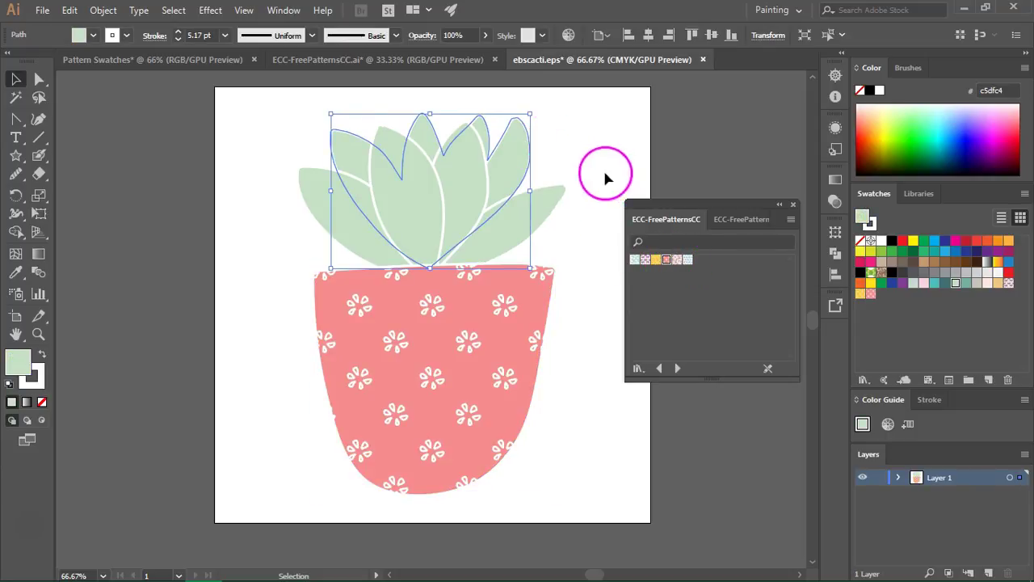
left_click(688, 259)
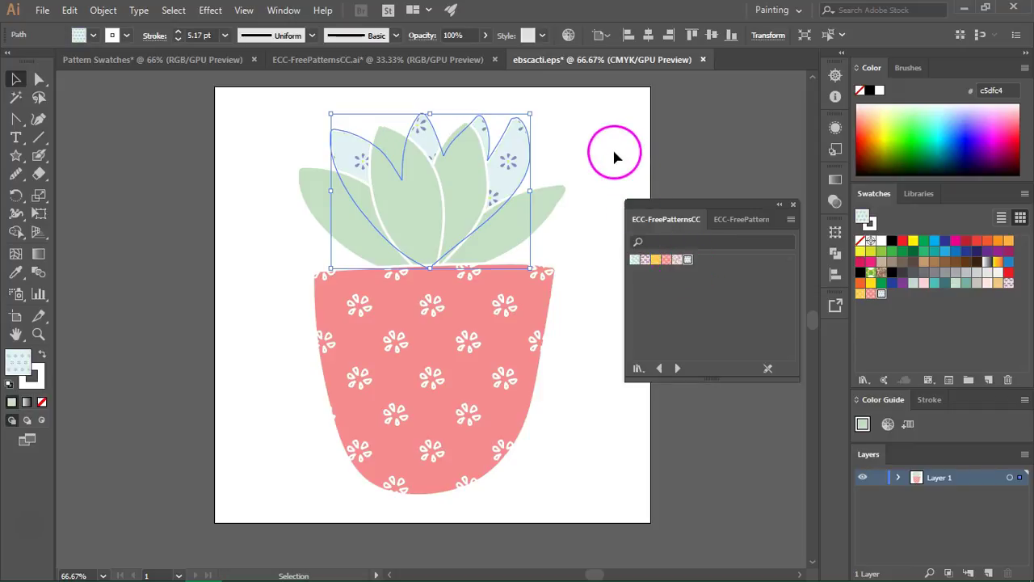
Give a single front leaf's outline the yellow pattern.
left_click(613, 147)
left_click(411, 187)
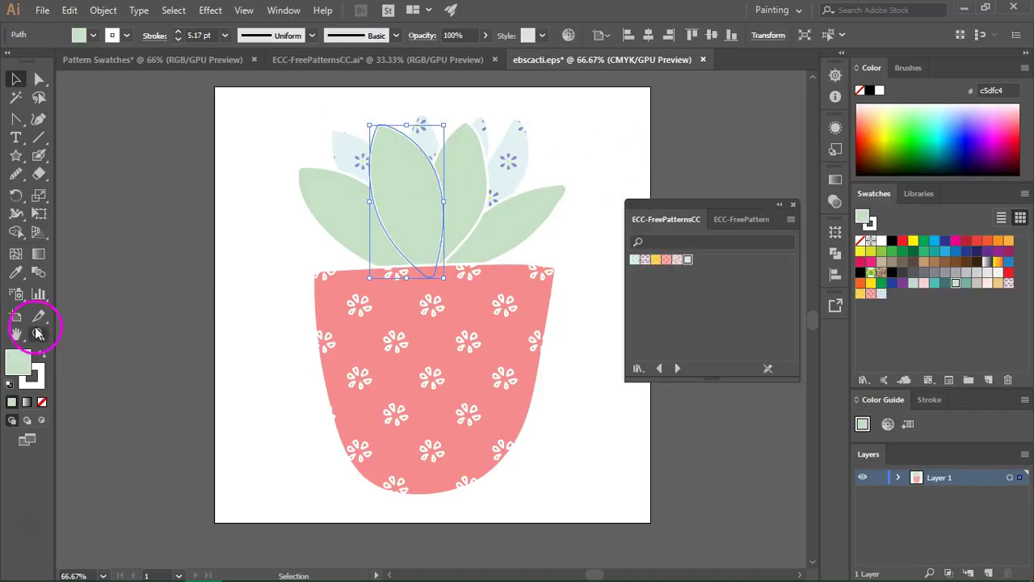
left_click(38, 378)
left_click(660, 295)
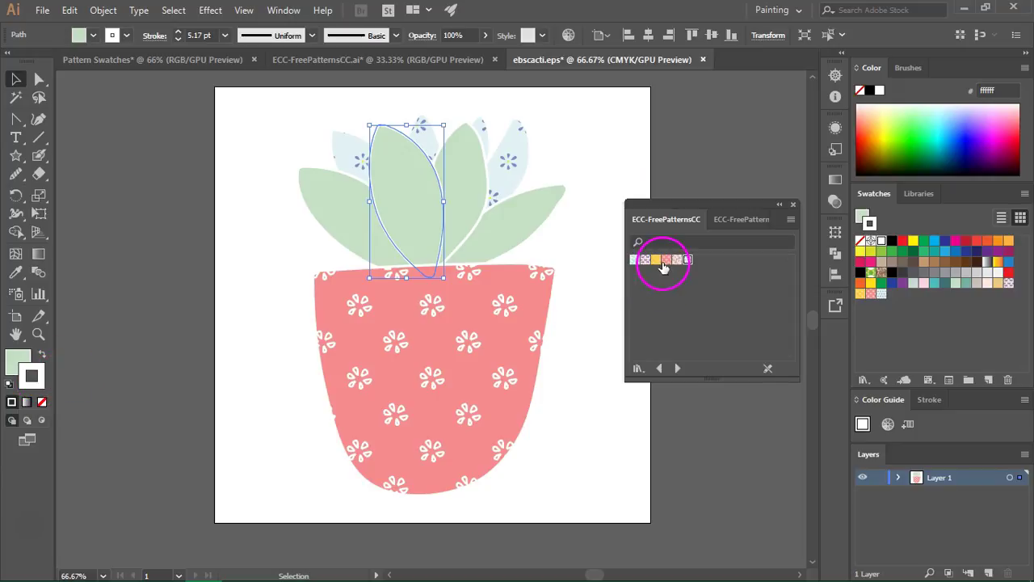
left_click(655, 259)
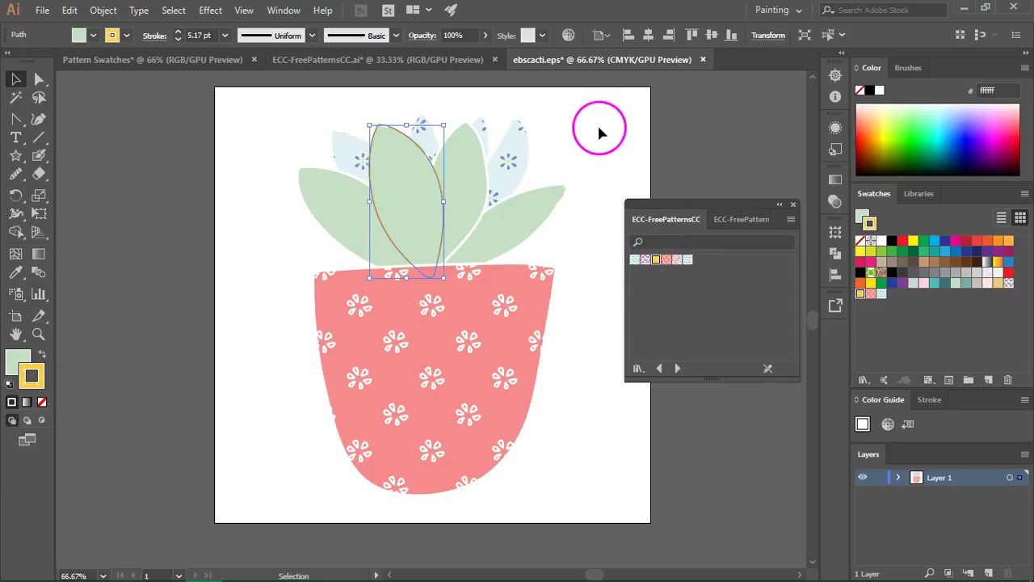